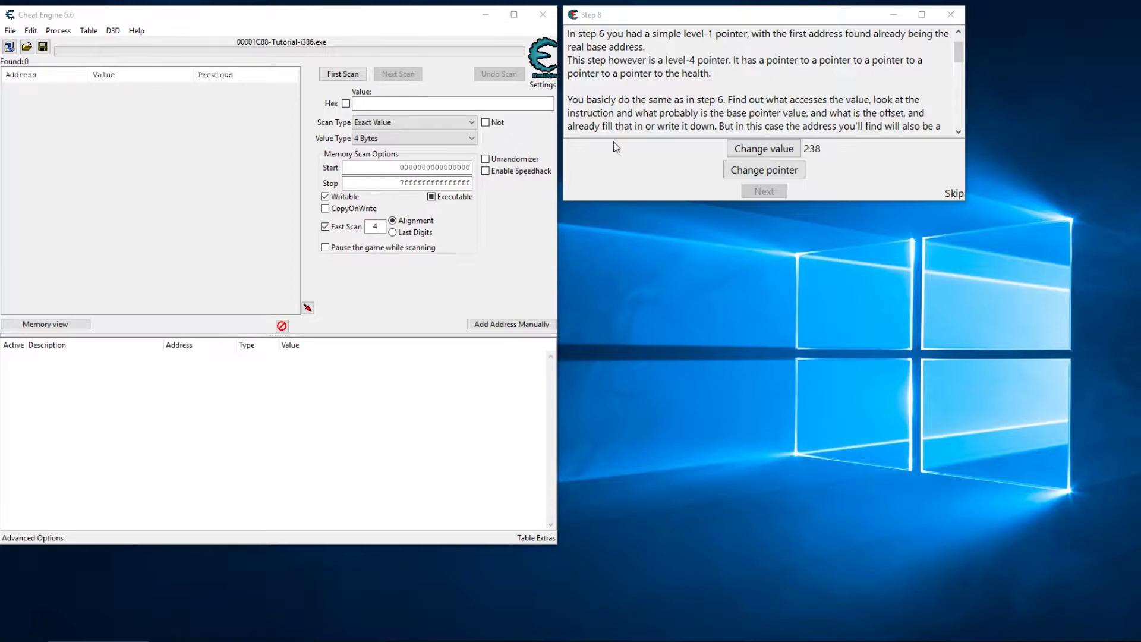
Step: Run a first scan for the exact 4-byte value 238 and change the tutorial's value to reveal the matching address
{"action": "left_click", "coordinate": [402, 106]}
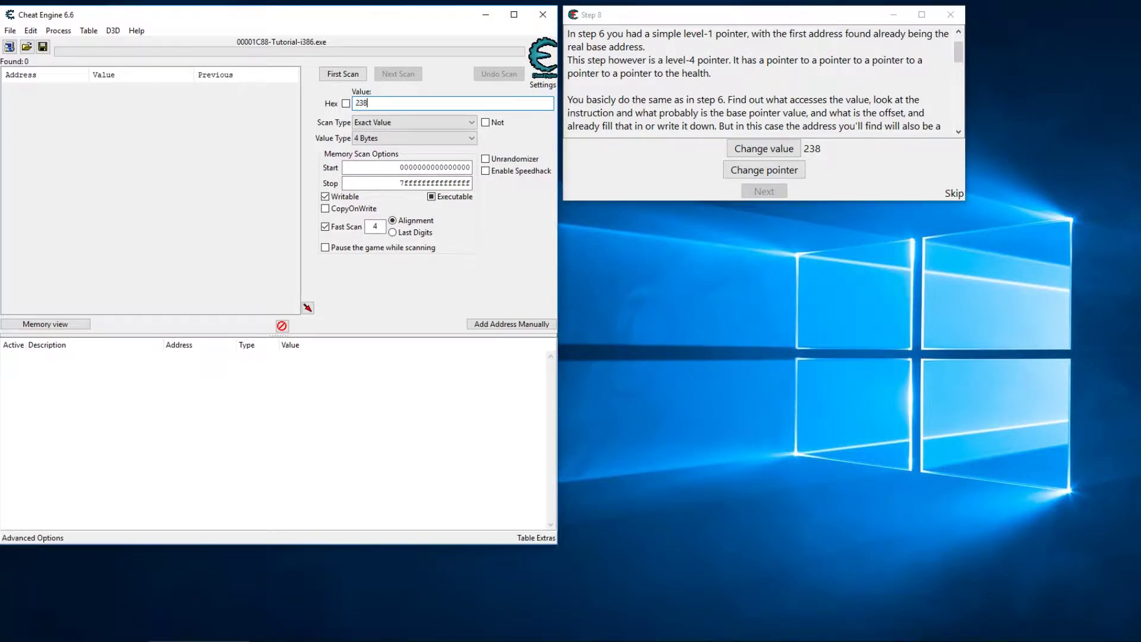
{"action": "type", "text": "238"}
{"action": "key", "text": "Return"}
{"action": "left_click", "coordinate": [750, 150]}
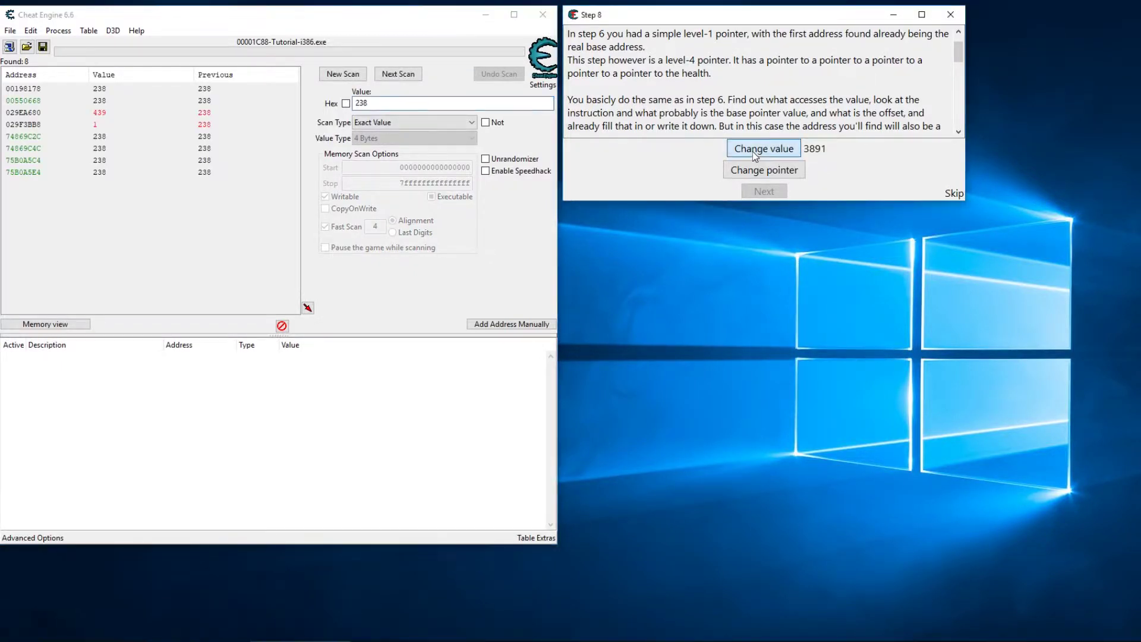
Step: Find what accesses address 00198178 by triggering a value change in the tutorial, and view the details of the recorded instruction
{"action": "left_click", "coordinate": [100, 91]}
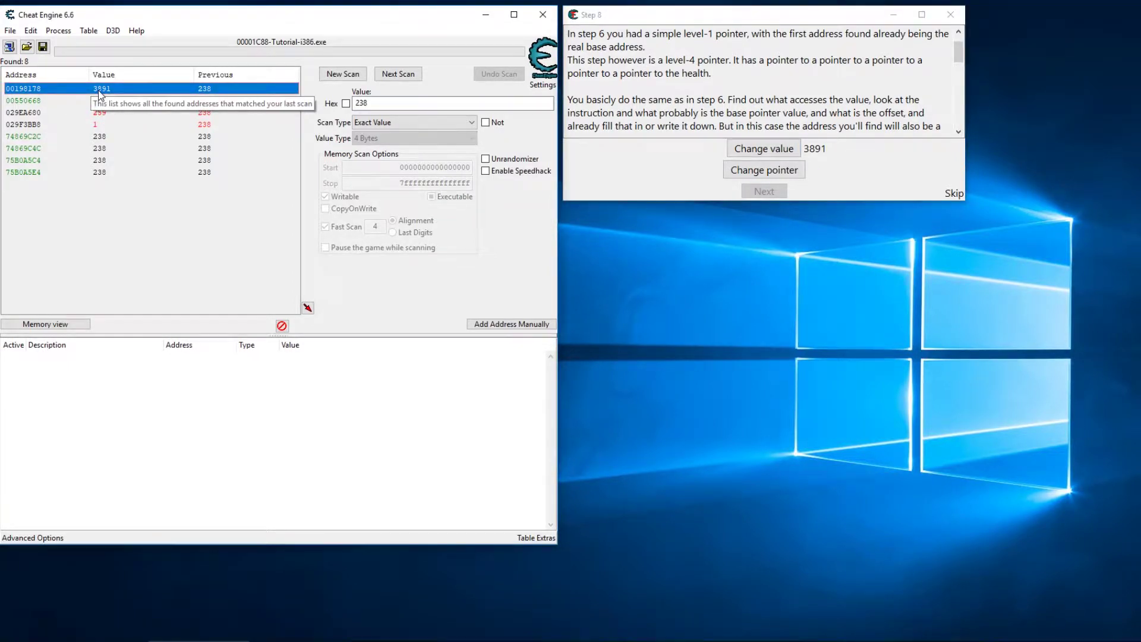
{"action": "right_click", "coordinate": [100, 92]}
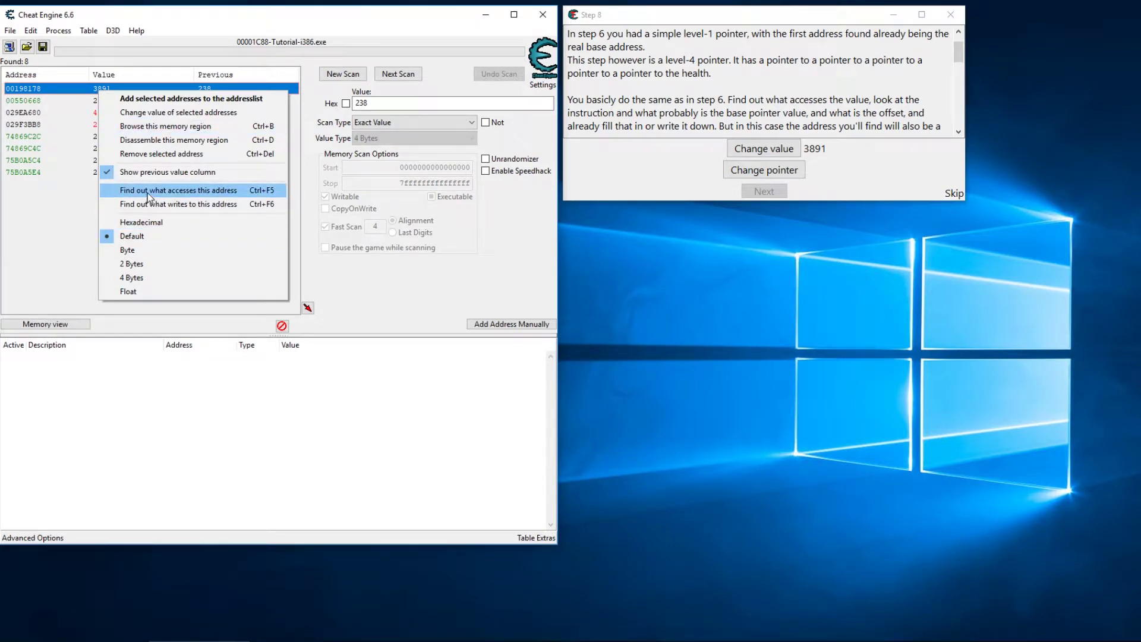
{"action": "left_click", "coordinate": [179, 191]}
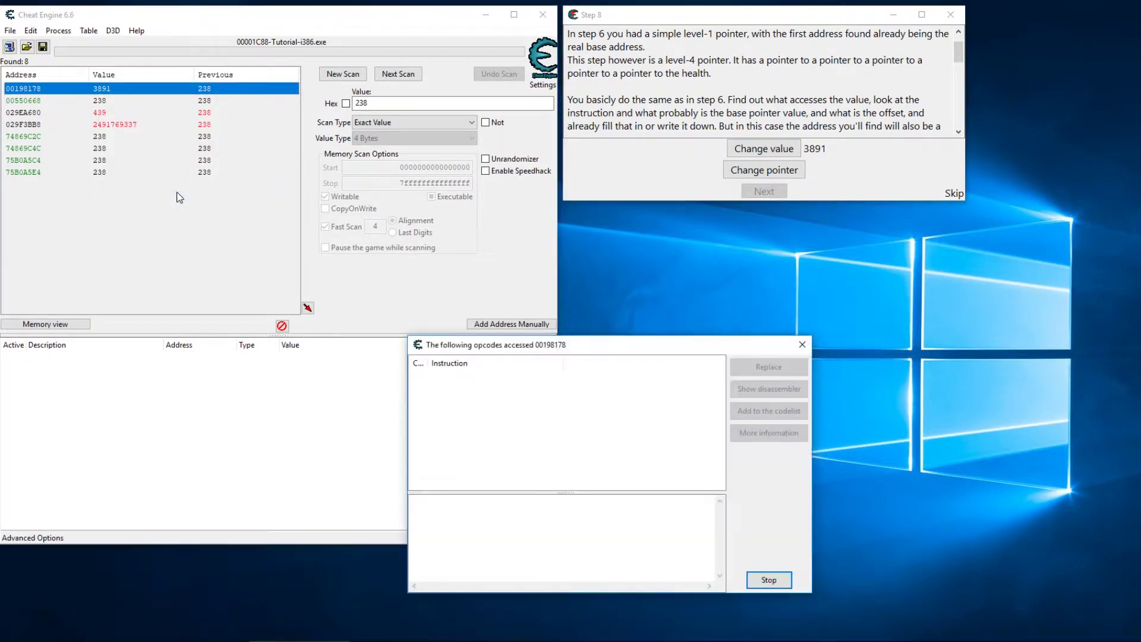
{"action": "left_click_drag", "start_coordinate": [524, 272], "coordinate": [690, 220]}
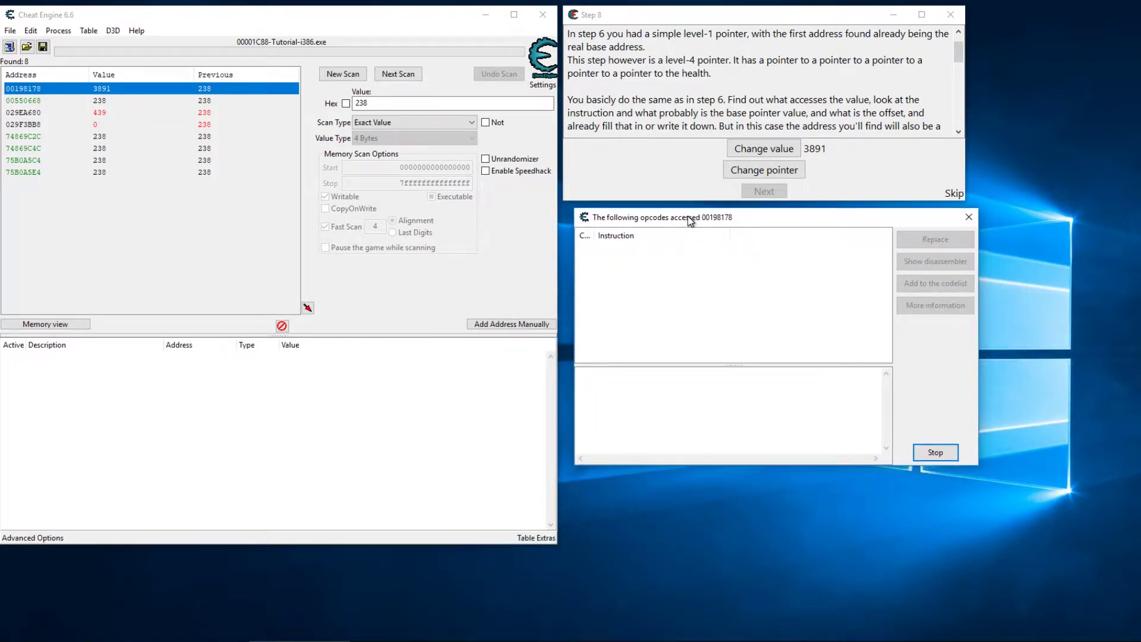
{"action": "left_click", "coordinate": [754, 149]}
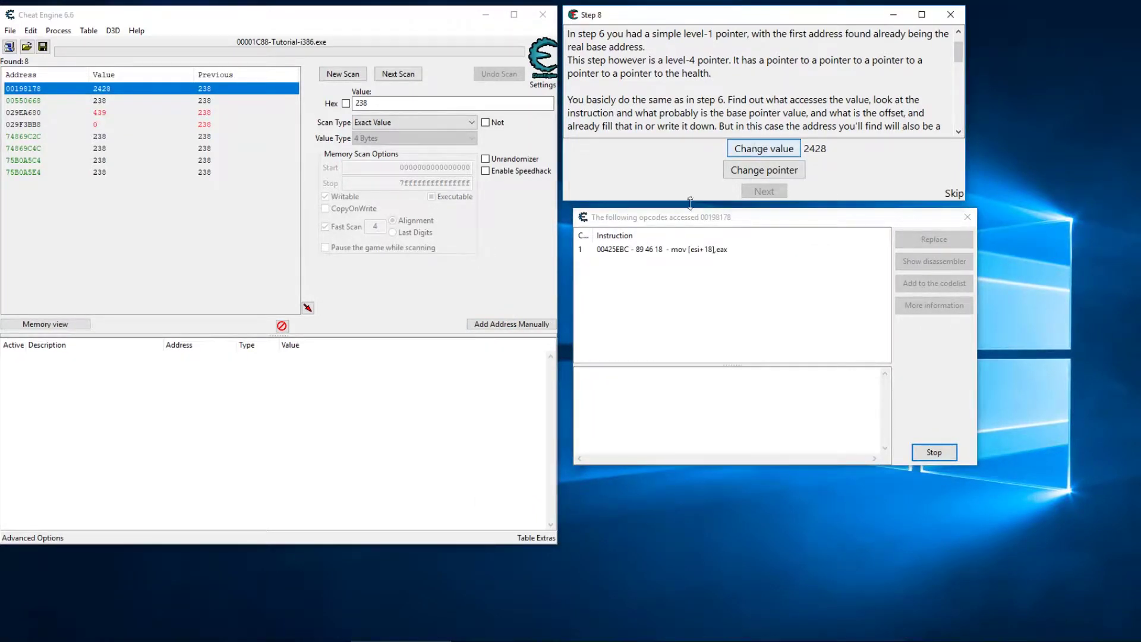
{"action": "left_click", "coordinate": [699, 252]}
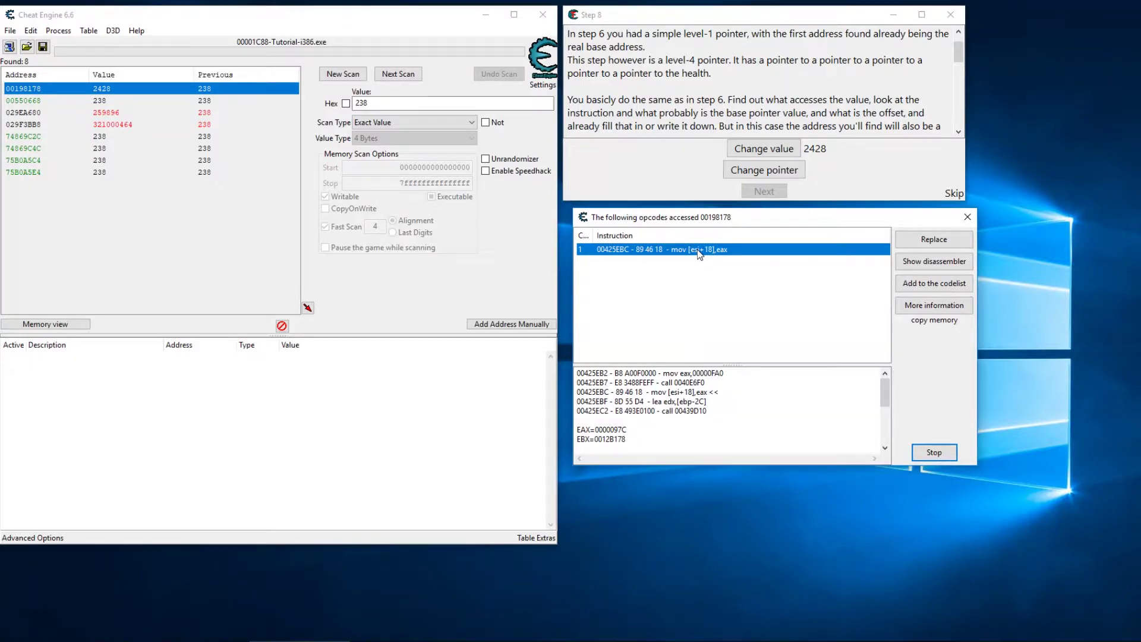
Step: Switch to Notepad++ and note the instruction's ESI register with its offset as "ESI=00198160 + 18"
{"action": "key", "text": "super+r"}
{"action": "key", "text": "Return"}
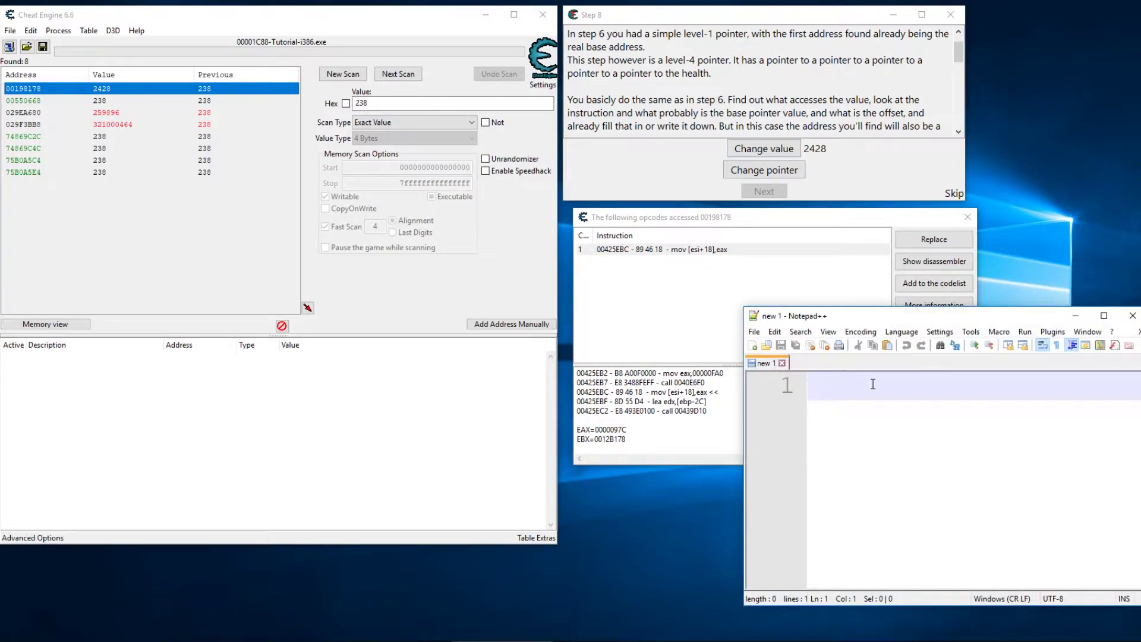
{"action": "left_click_drag", "start_coordinate": [712, 216], "coordinate": [712, 174]}
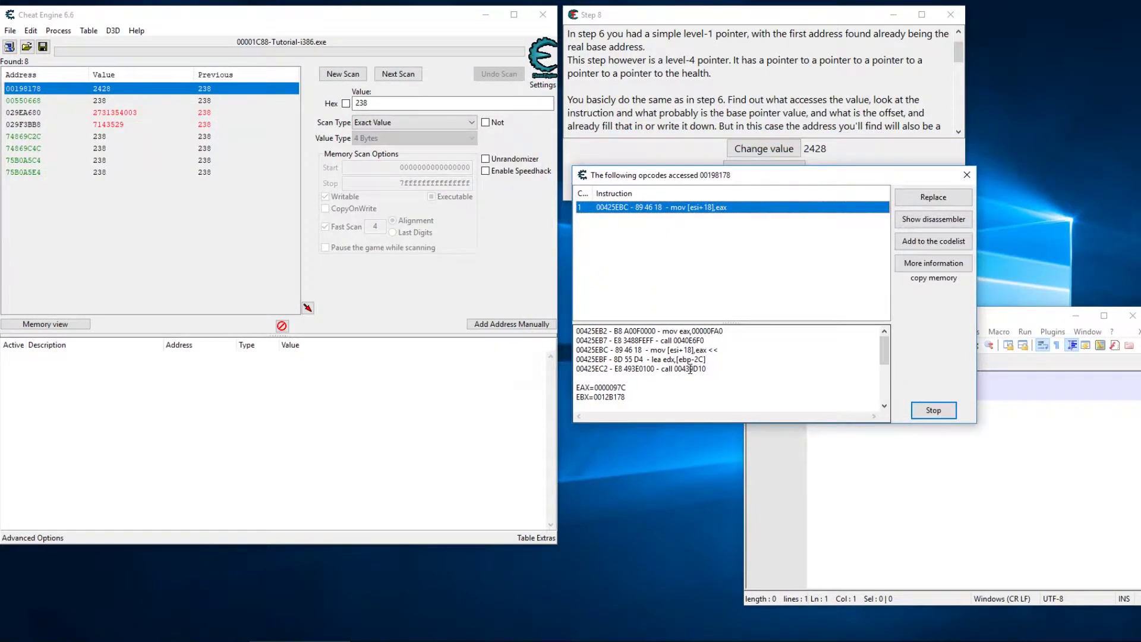
{"action": "scroll", "coordinate": [677, 381], "scroll_direction": "down", "scroll_amount": 2}
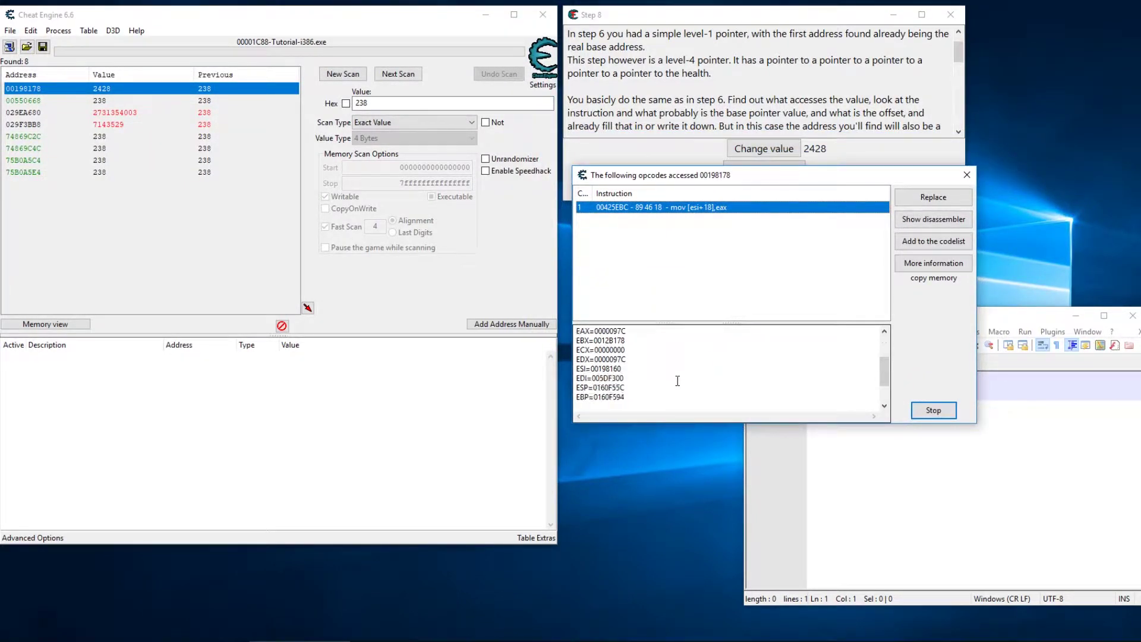
{"action": "double_click", "coordinate": [593, 369]}
{"action": "key", "text": "ctrl+c"}
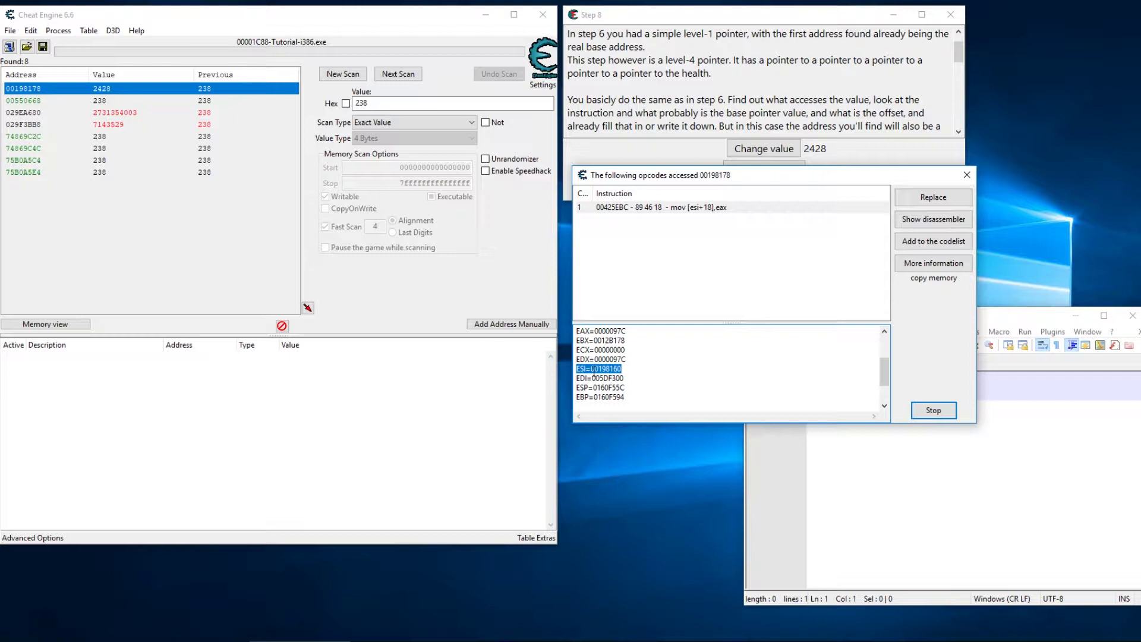
{"action": "left_click", "coordinate": [933, 488]}
{"action": "key", "text": "ctrl+v"}
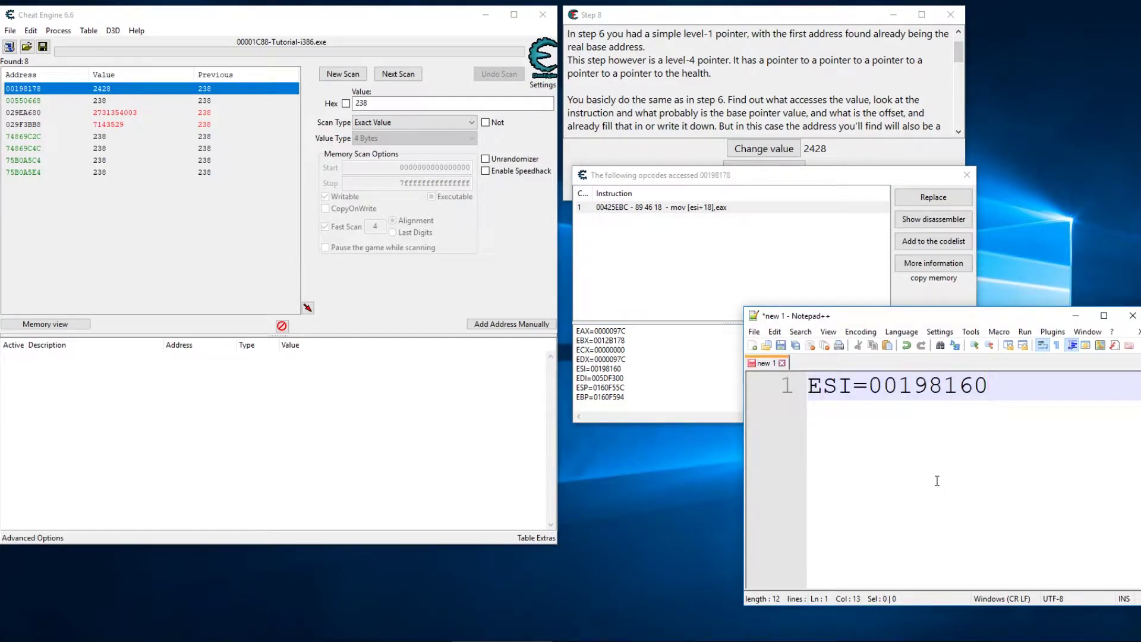
{"action": "type", "text": "+ 18"}
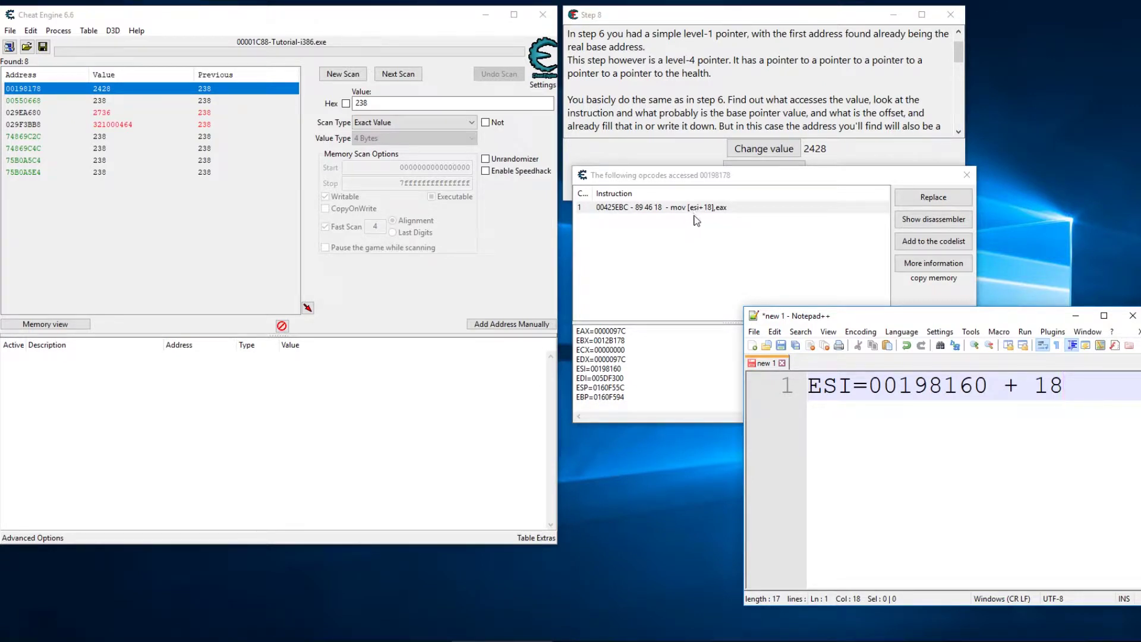
Step: Run a new hexadecimal scan for 00198160, and stop and close the access monitor for 00198178
{"action": "double_click", "coordinate": [927, 386]}
{"action": "key", "text": "ctrl+c"}
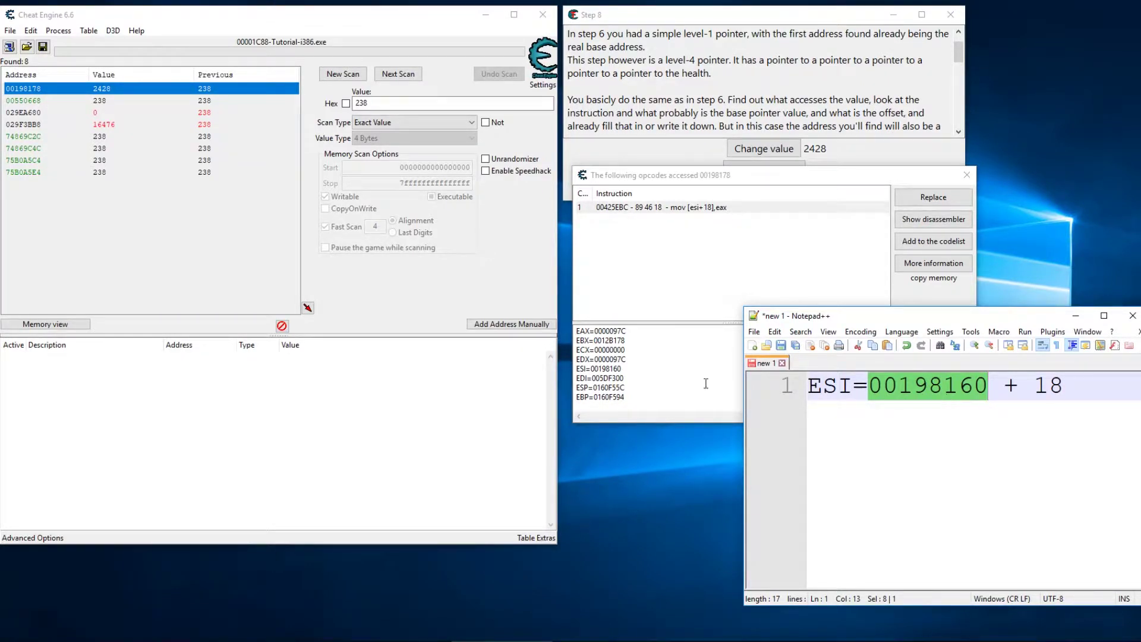
{"action": "left_click", "coordinate": [324, 79]}
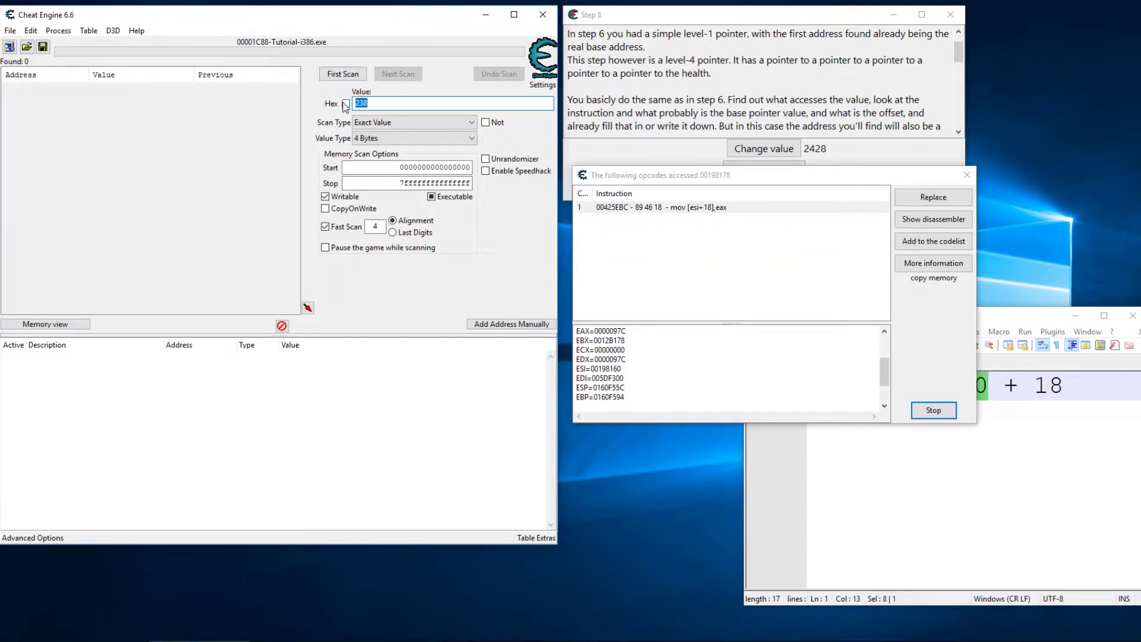
{"action": "left_click", "coordinate": [346, 104]}
{"action": "key", "text": "ctrl+v"}
{"action": "key", "text": "Return"}
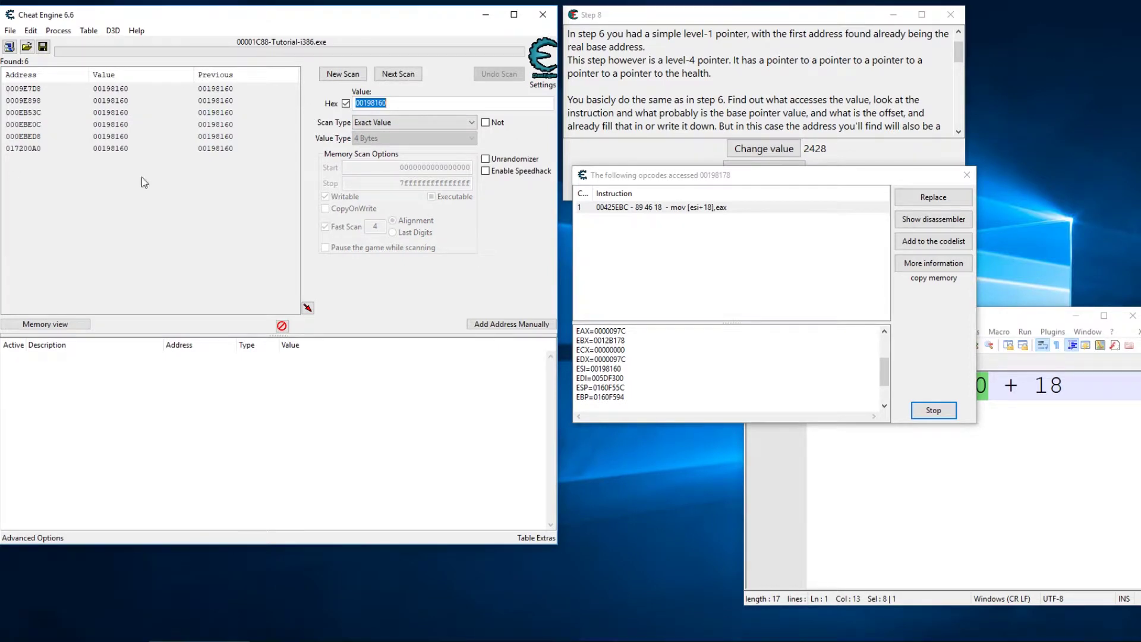
{"action": "left_click", "coordinate": [935, 409]}
{"action": "left_click", "coordinate": [935, 409]}
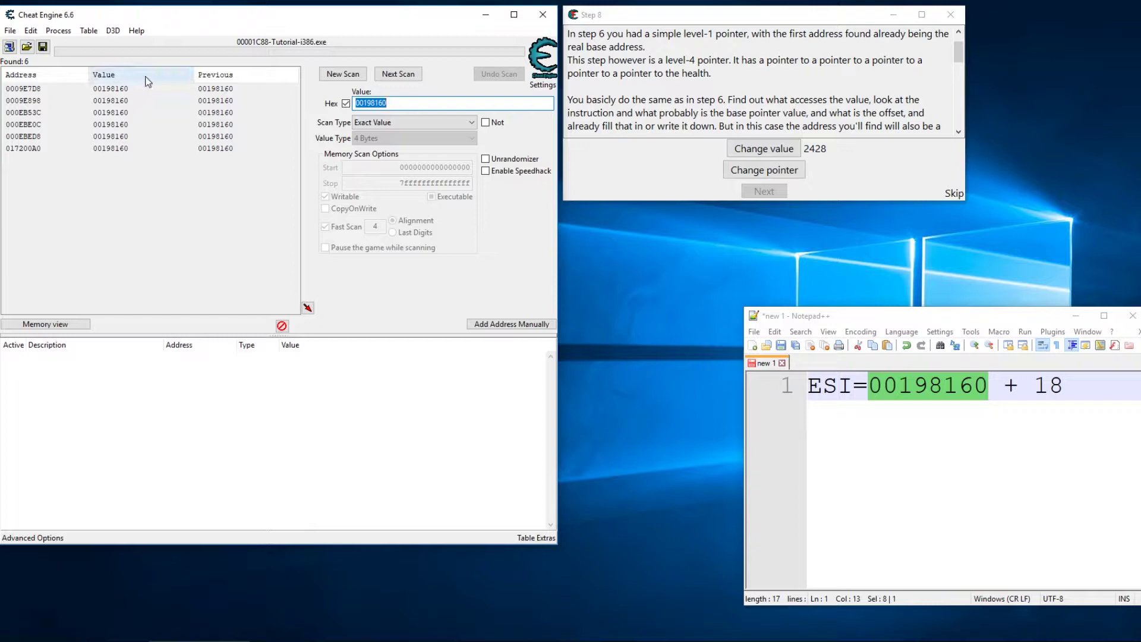
Step: Monitor what accesses each of the addresses 0009E7D8, 0009E898 and 000EB53C
{"action": "right_click", "coordinate": [108, 88]}
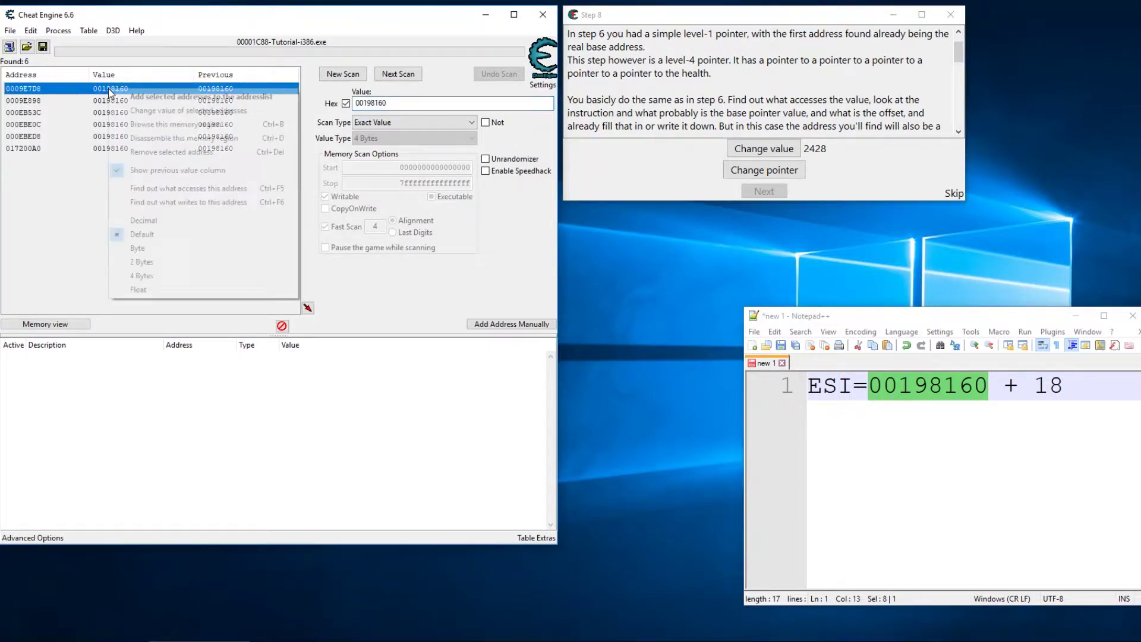
{"action": "left_click", "coordinate": [178, 188]}
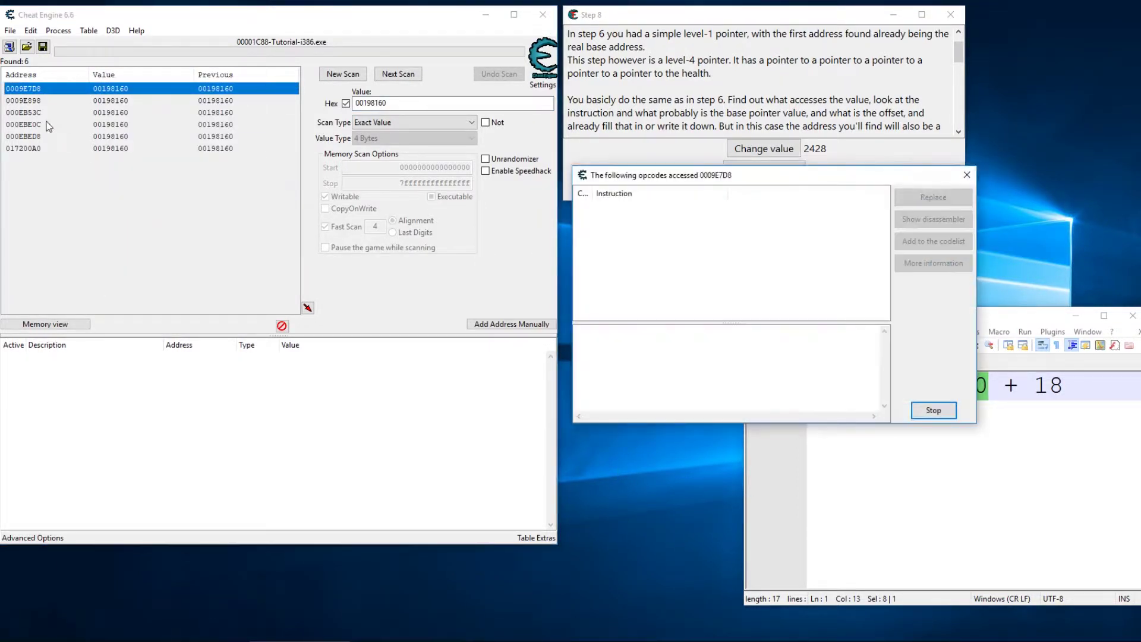
{"action": "left_click", "coordinate": [29, 102]}
{"action": "right_click", "coordinate": [30, 101]}
{"action": "left_click", "coordinate": [85, 198]}
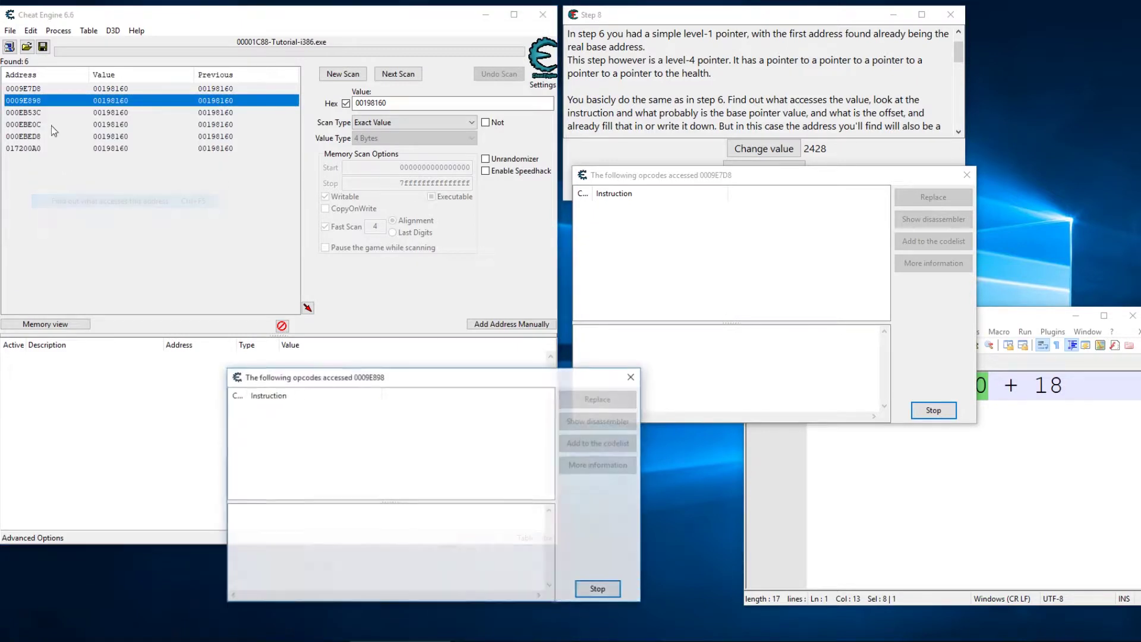
{"action": "left_click", "coordinate": [29, 112]}
{"action": "right_click", "coordinate": [29, 113]}
{"action": "left_click", "coordinate": [89, 209]}
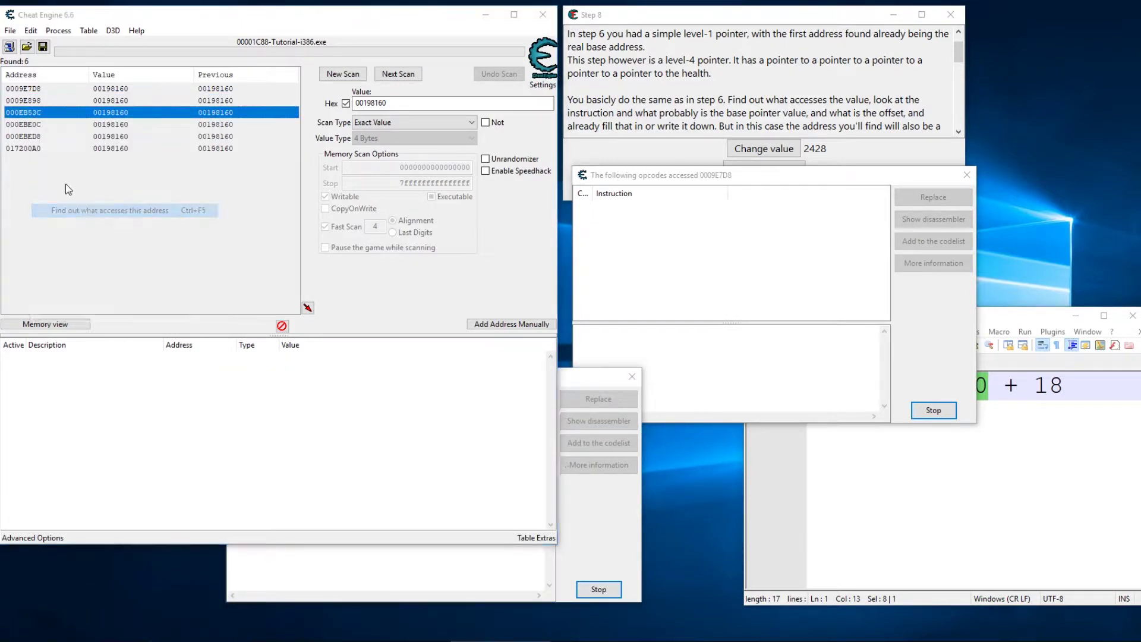
Step: Try to monitor accesses to 000EBE0C and 000EBED8 as well, and trigger a value change in the tutorial with the monitor windows in view
{"action": "left_click", "coordinate": [28, 126]}
{"action": "right_click", "coordinate": [28, 126]}
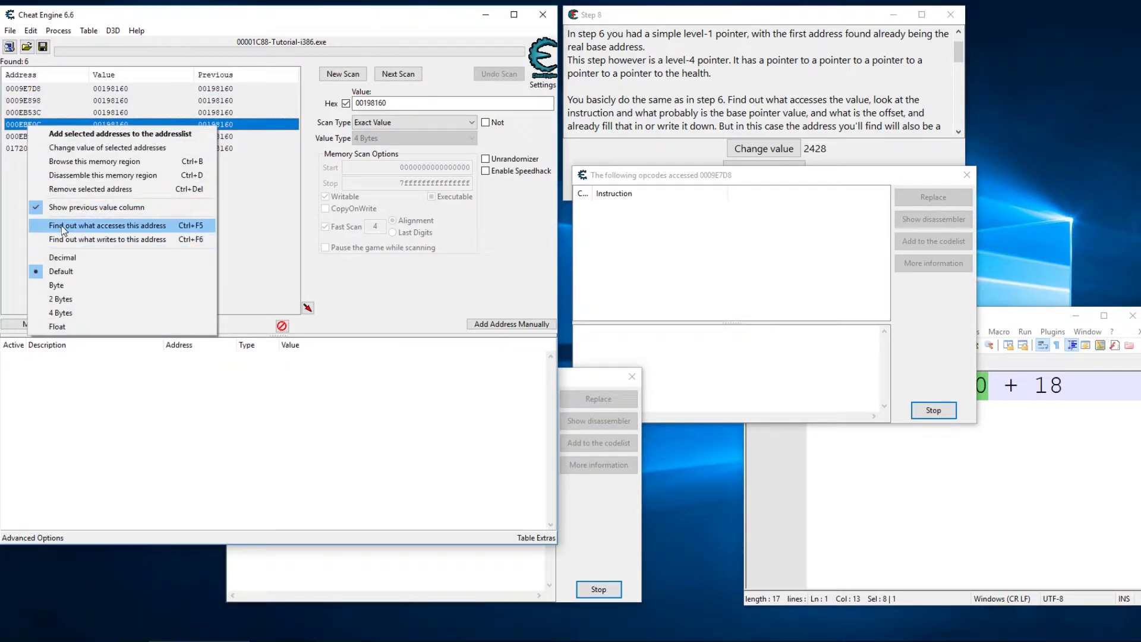
{"action": "left_click", "coordinate": [62, 225]}
{"action": "left_click", "coordinate": [27, 137]}
{"action": "right_click", "coordinate": [27, 137]}
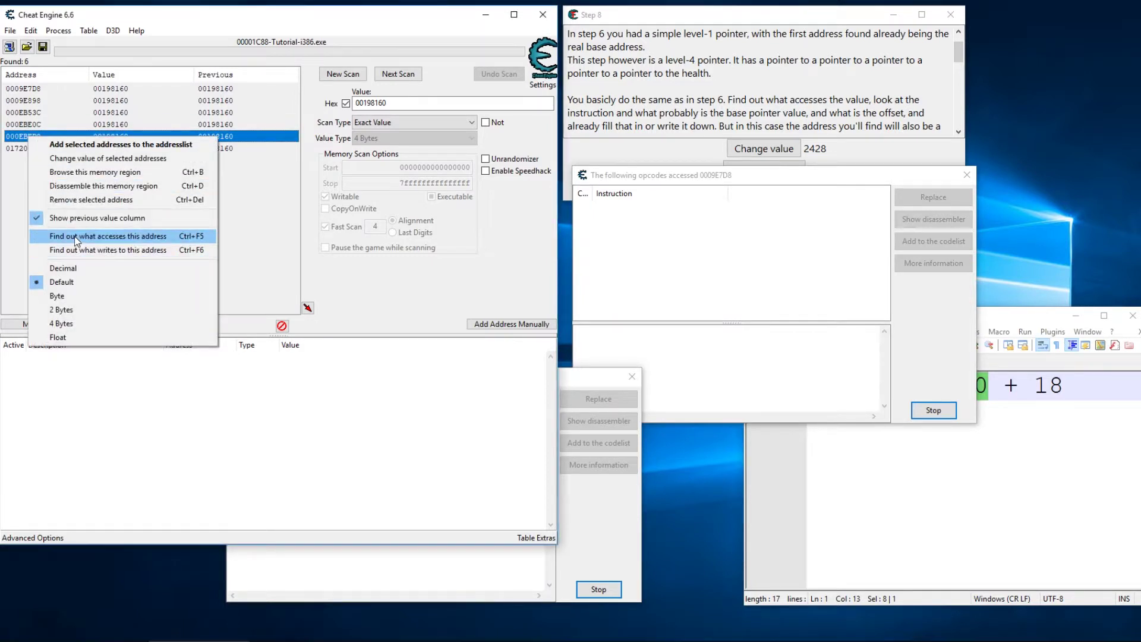
{"action": "left_click", "coordinate": [74, 236]}
{"action": "left_click", "coordinate": [687, 331]}
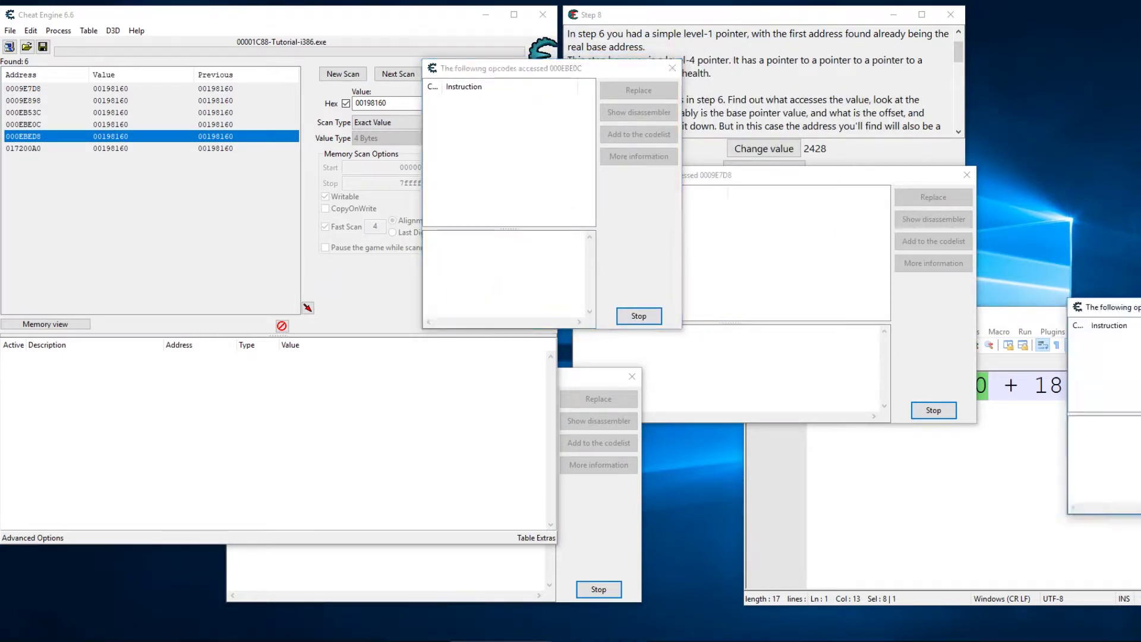
{"action": "left_click_drag", "start_coordinate": [1105, 415], "coordinate": [178, 295]}
{"action": "left_click", "coordinate": [756, 148]}
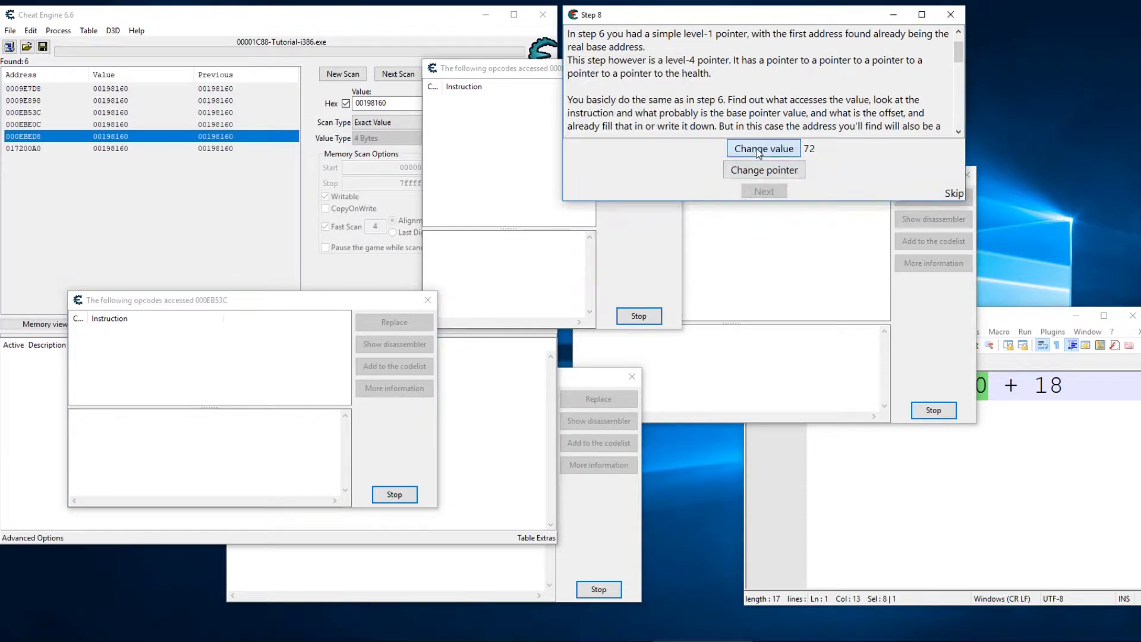
Step: Stop and close the access monitors for 000EB53C, 0009E898, 0009E7D8 and 000EBE0C
{"action": "left_click", "coordinate": [675, 293]}
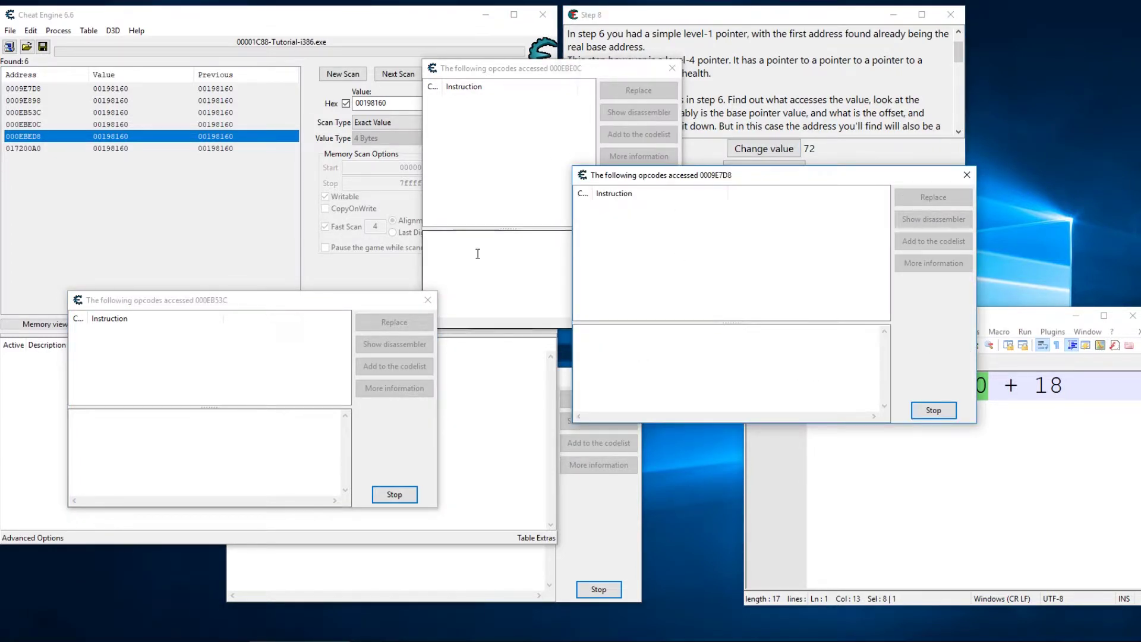
{"action": "left_click", "coordinate": [395, 494]}
{"action": "left_click", "coordinate": [394, 494]}
{"action": "left_click", "coordinate": [599, 590]}
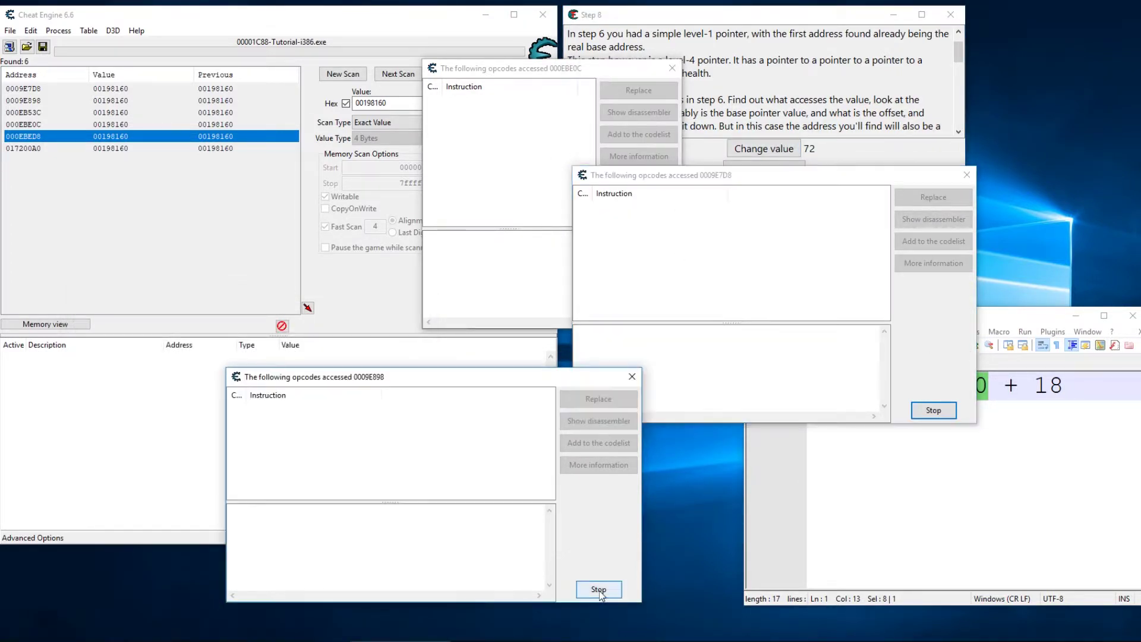
{"action": "left_click", "coordinate": [599, 590]}
{"action": "left_click", "coordinate": [930, 417]}
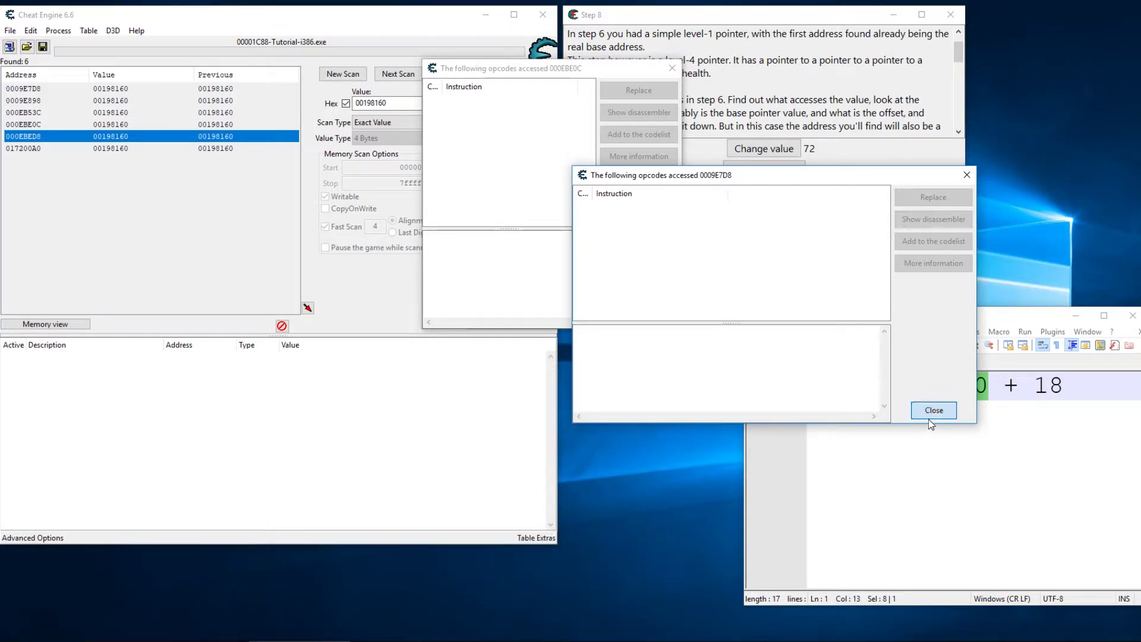
{"action": "left_click", "coordinate": [930, 417]}
{"action": "left_click", "coordinate": [640, 320]}
{"action": "left_click", "coordinate": [640, 319]}
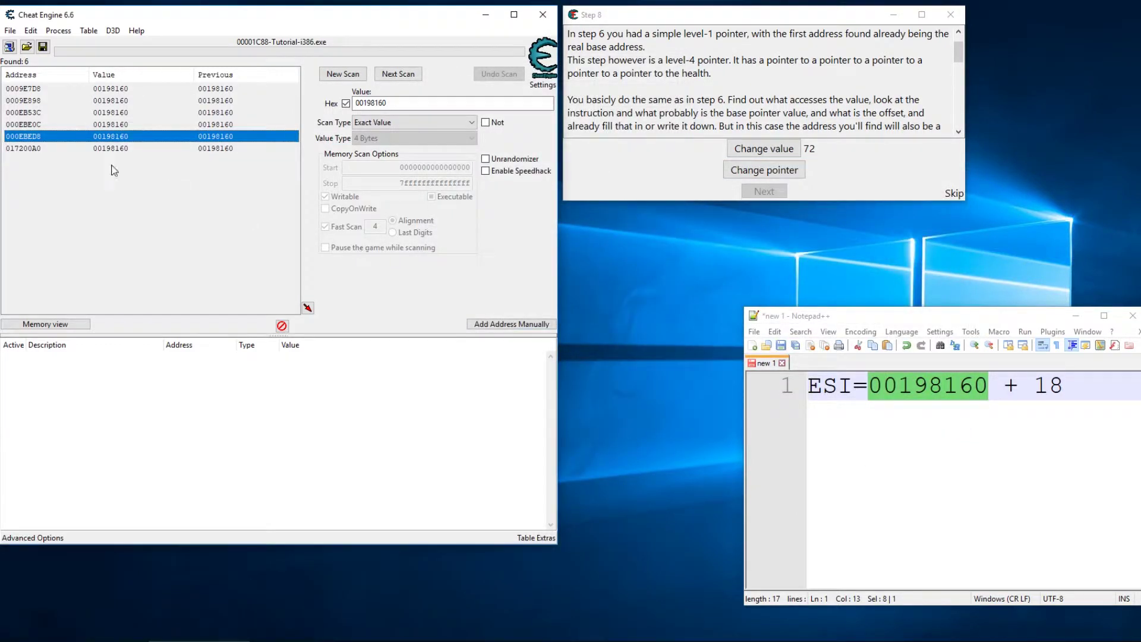
Step: Find what accesses address 000EBED8 by triggering a value change in the tutorial, and examine the register values of the recorded cmp instruction
{"action": "right_click", "coordinate": [51, 139]}
{"action": "left_click", "coordinate": [125, 236]}
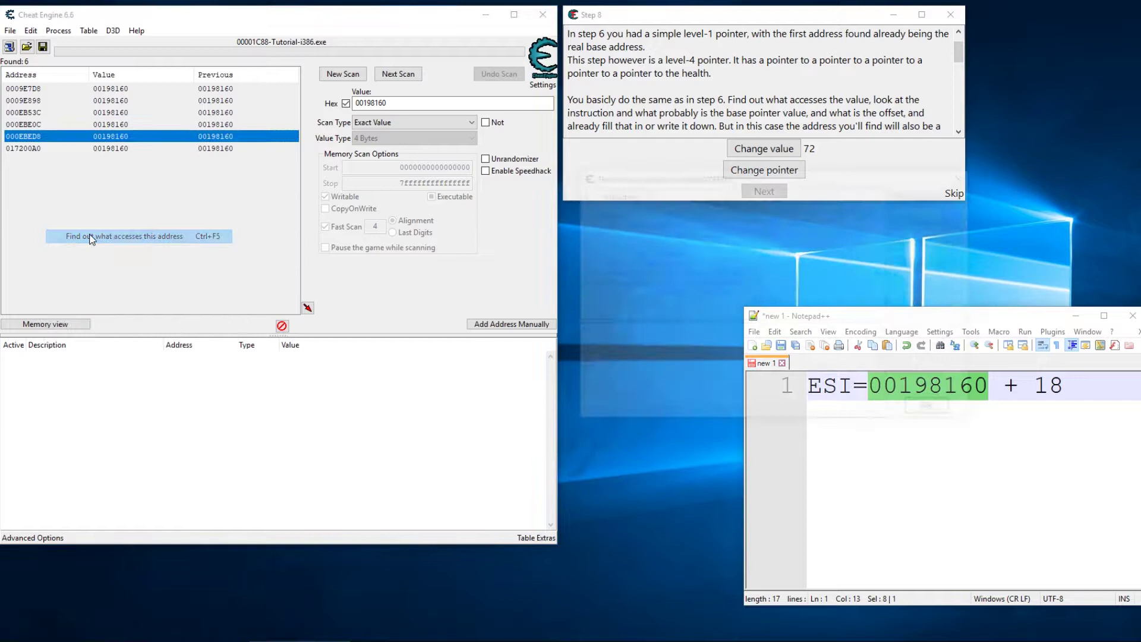
{"action": "left_click_drag", "start_coordinate": [761, 173], "coordinate": [726, 312]}
{"action": "left_click", "coordinate": [755, 150]}
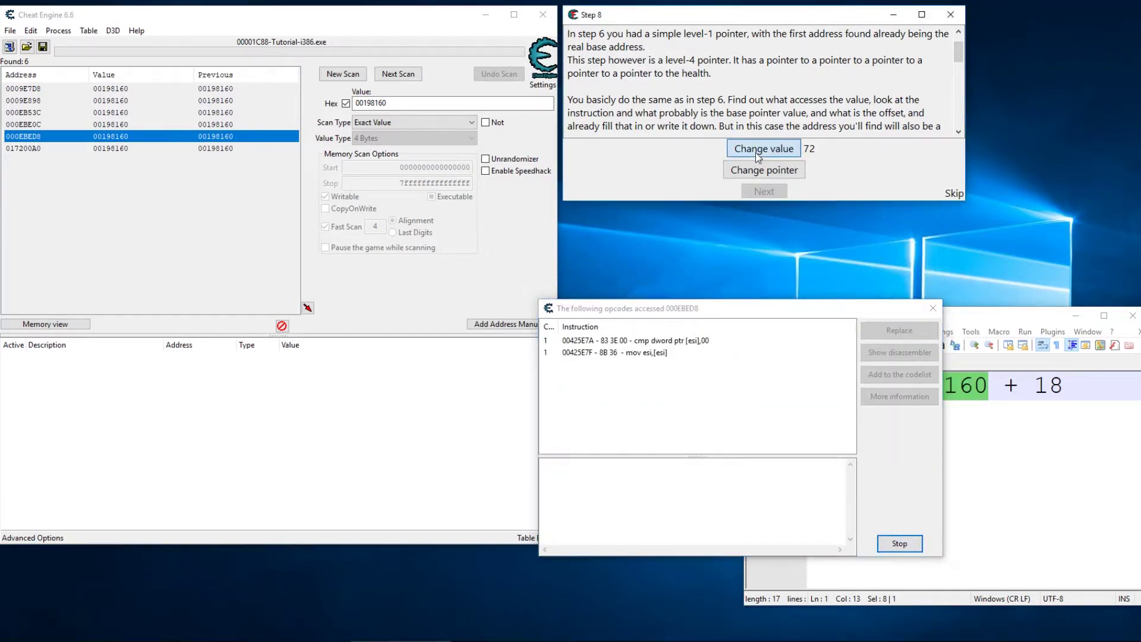
{"action": "left_click_drag", "start_coordinate": [652, 310], "coordinate": [453, 229]}
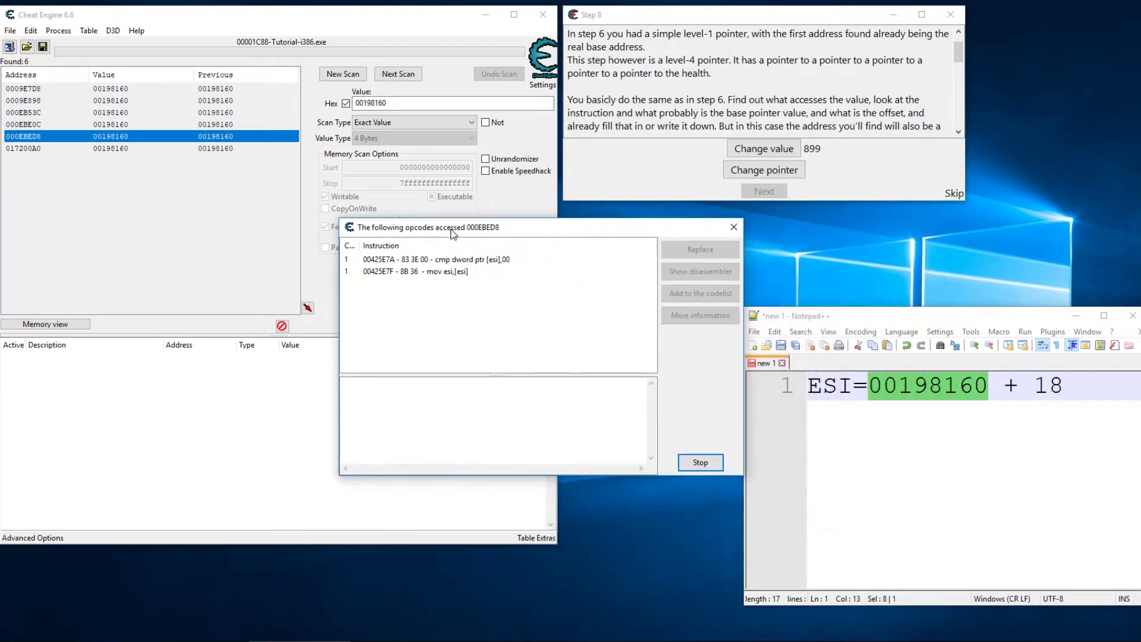
{"action": "left_click", "coordinate": [497, 262]}
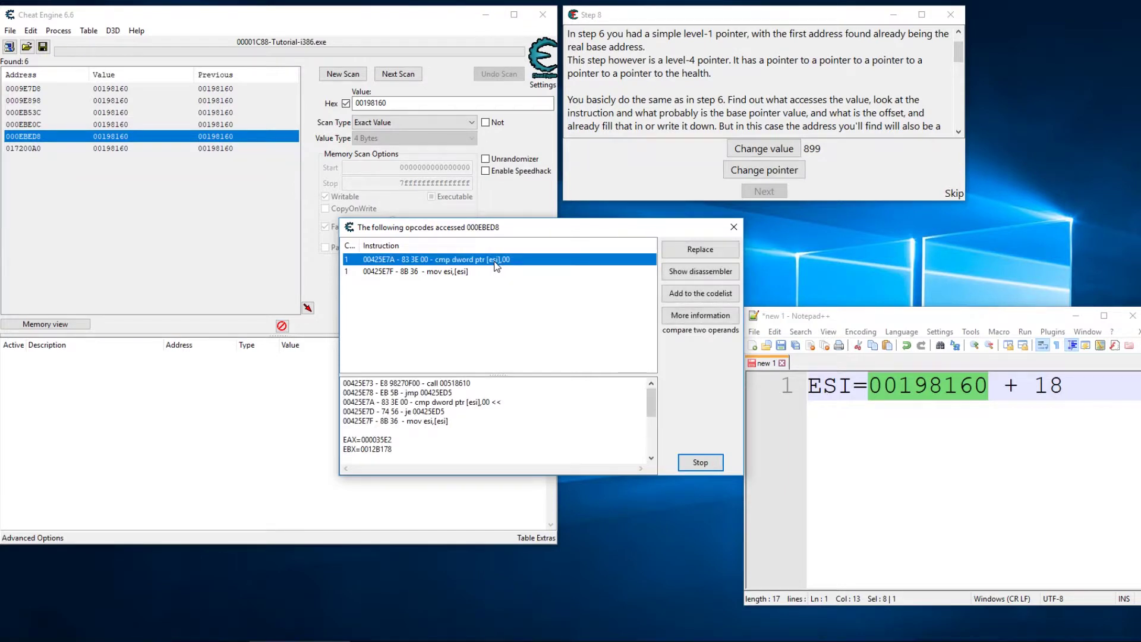
{"action": "scroll", "coordinate": [381, 416], "scroll_direction": "down", "scroll_amount": 2}
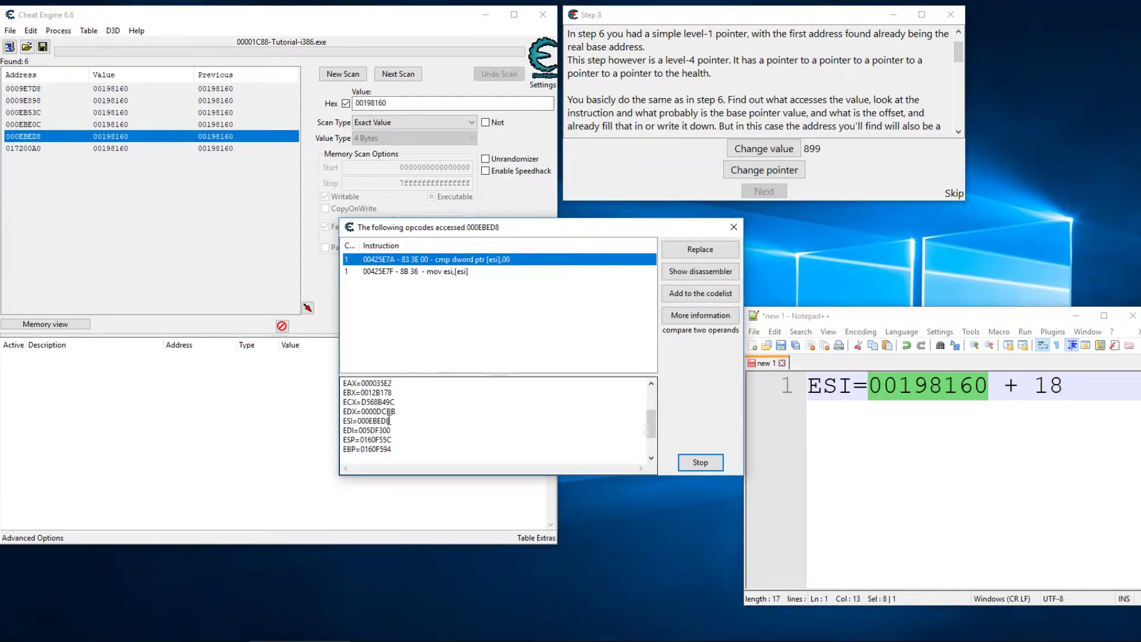
Step: Copy the ESI register to a second line in Notepad++ as "ESI=000EBED8 + 0", and stop and close the access monitor
{"action": "double_click", "coordinate": [378, 419]}
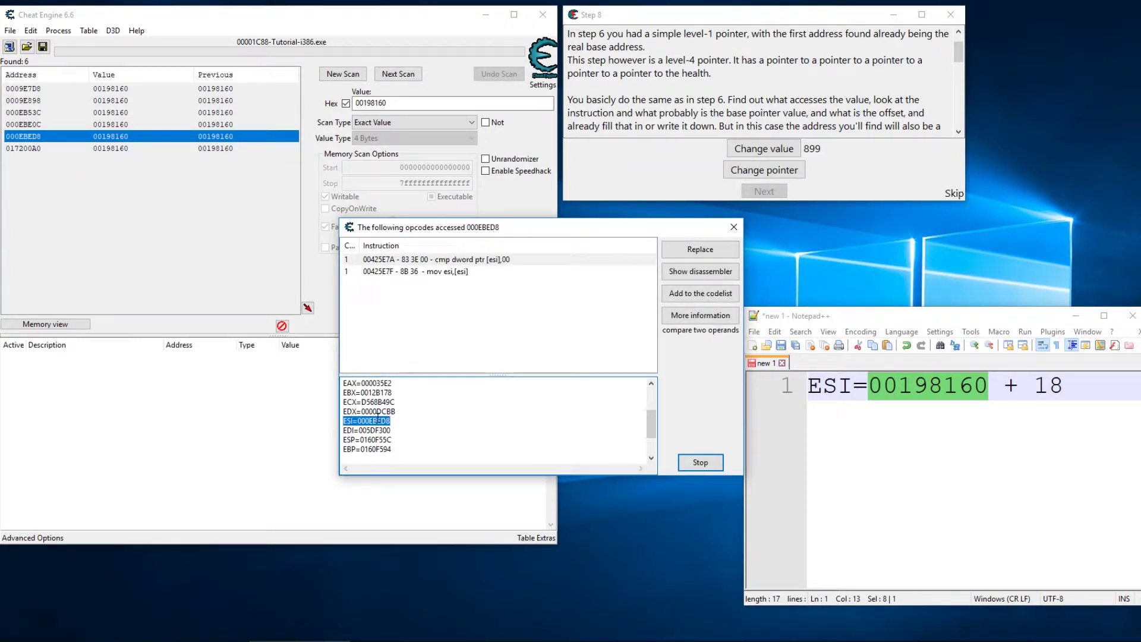
{"action": "key", "text": "ctrl+c"}
{"action": "left_click", "coordinate": [891, 448]}
{"action": "key", "text": "Return"}
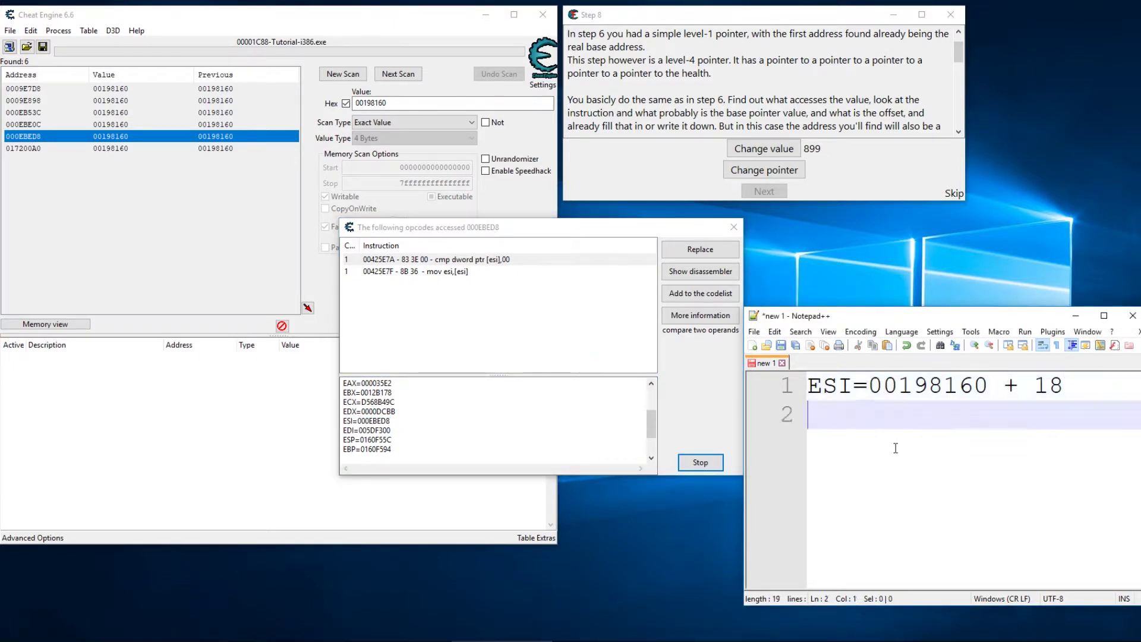
{"action": "key", "text": "ctrl+v"}
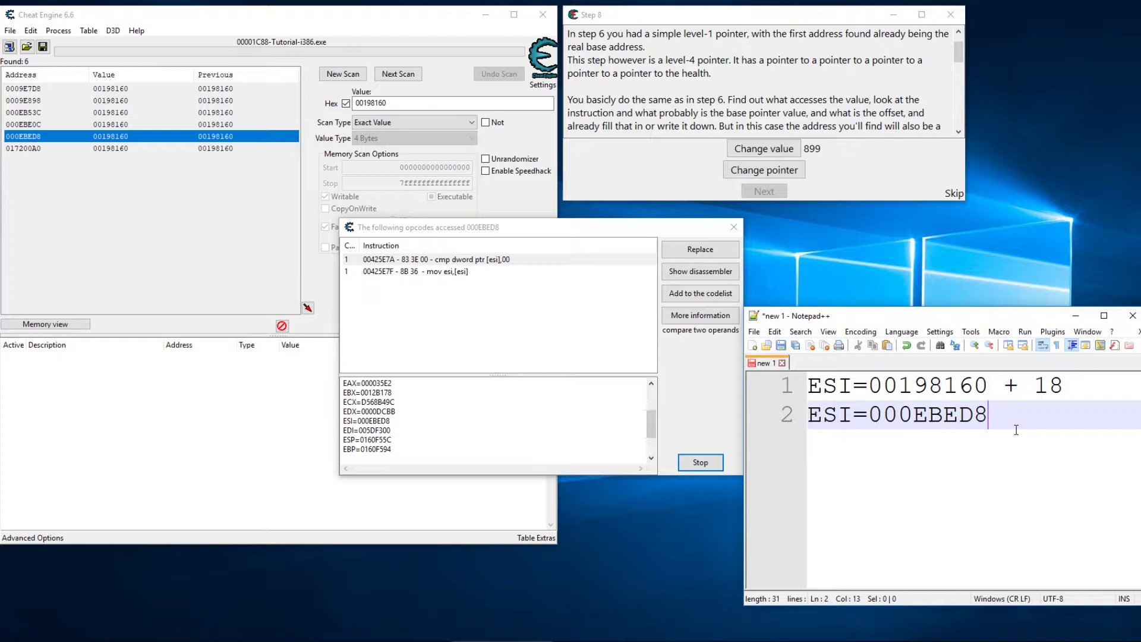
{"action": "type", "text": "+ 0"}
{"action": "key", "text": "Return"}
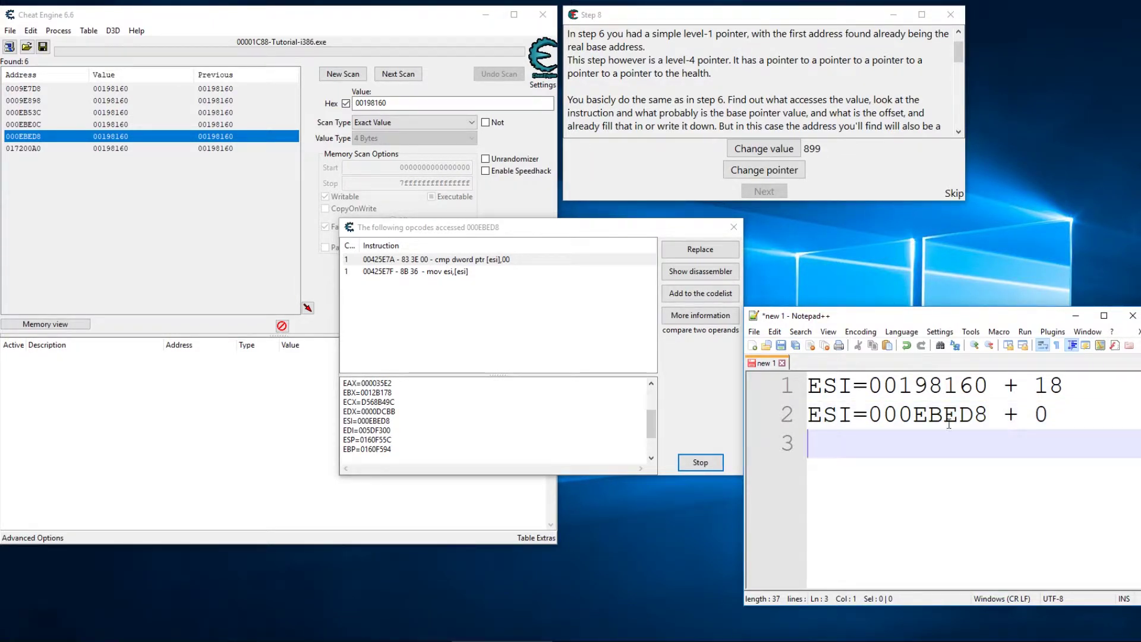
{"action": "left_click", "coordinate": [708, 463]}
{"action": "left_click", "coordinate": [708, 464]}
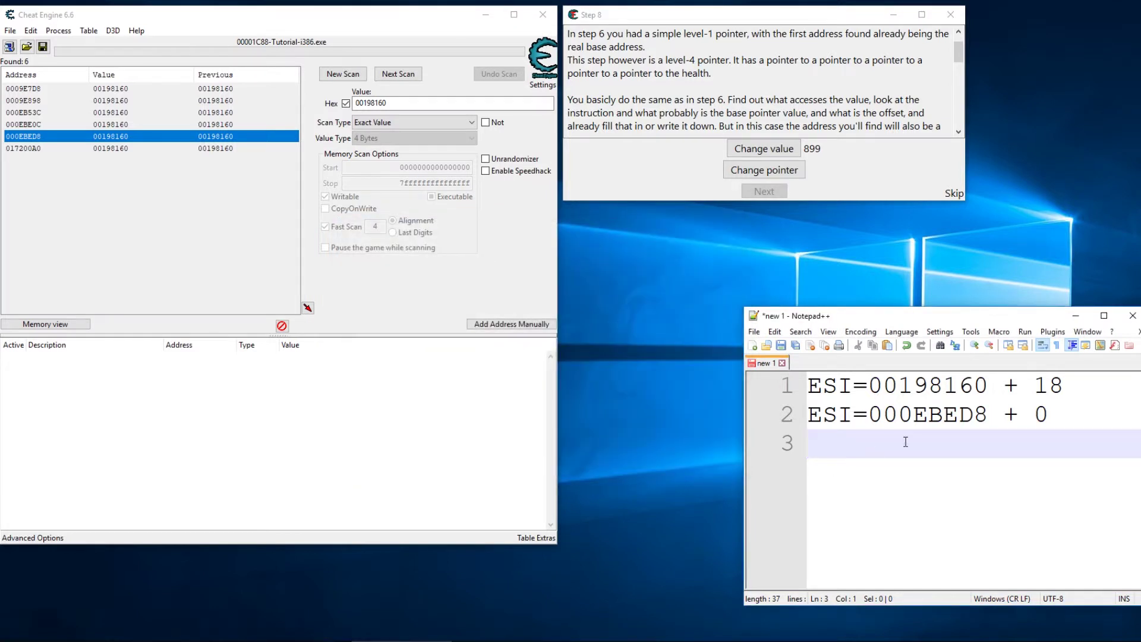
Step: Copy the address 000EBED8 from the notes and run a new exact-value hex scan for it in Cheat Engine
{"action": "double_click", "coordinate": [924, 416]}
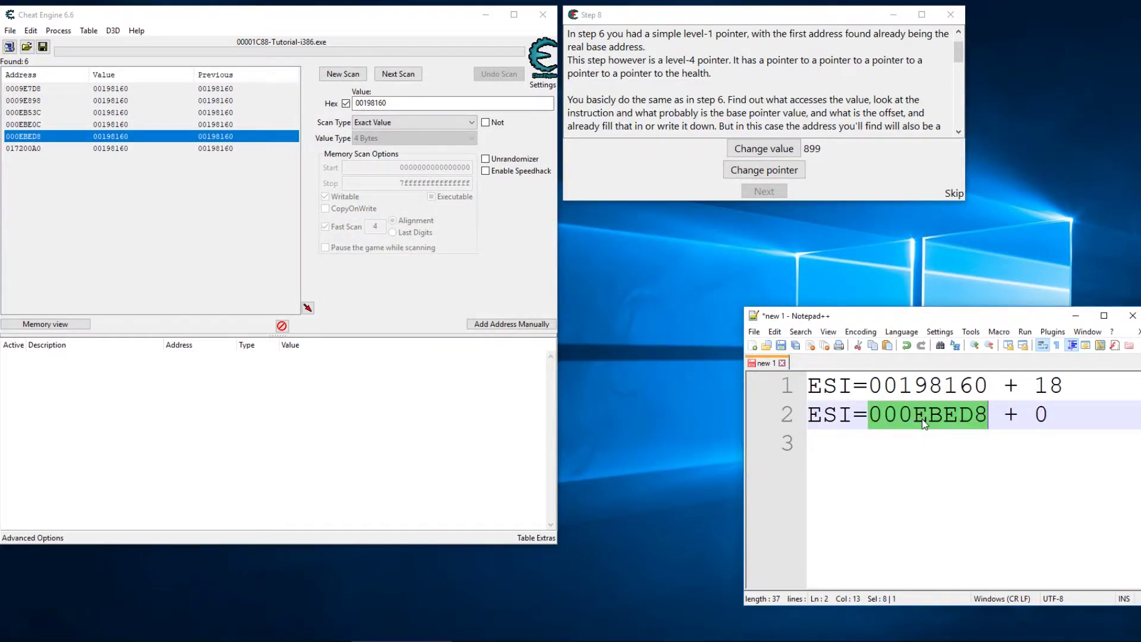
{"action": "left_click", "coordinate": [343, 74]}
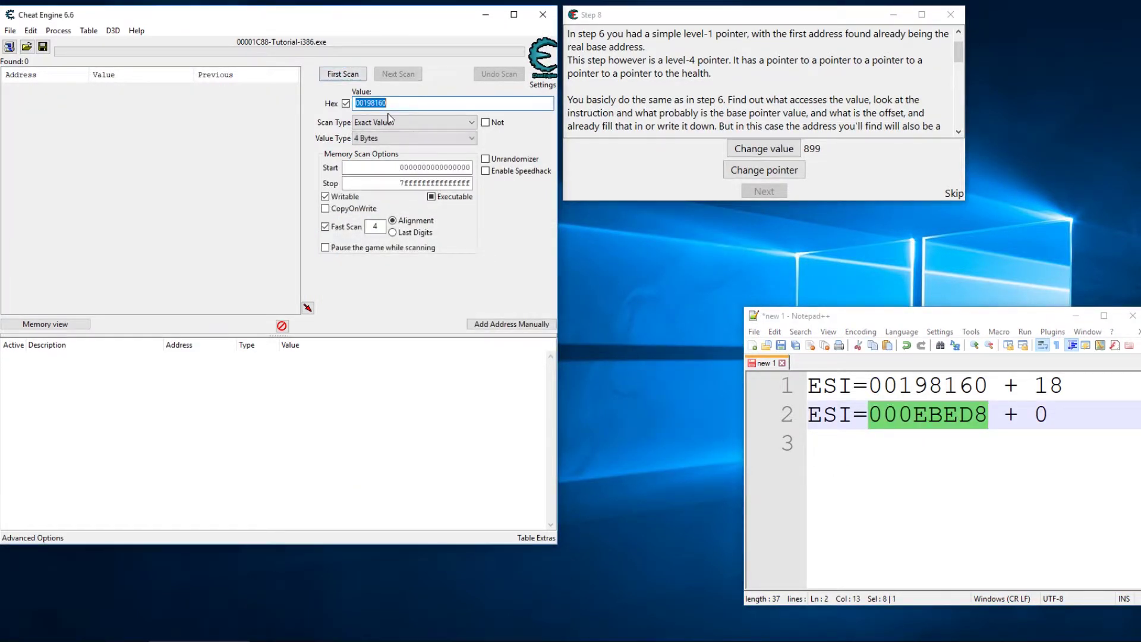
{"action": "key", "text": "ctrl+v"}
{"action": "key", "text": "Return"}
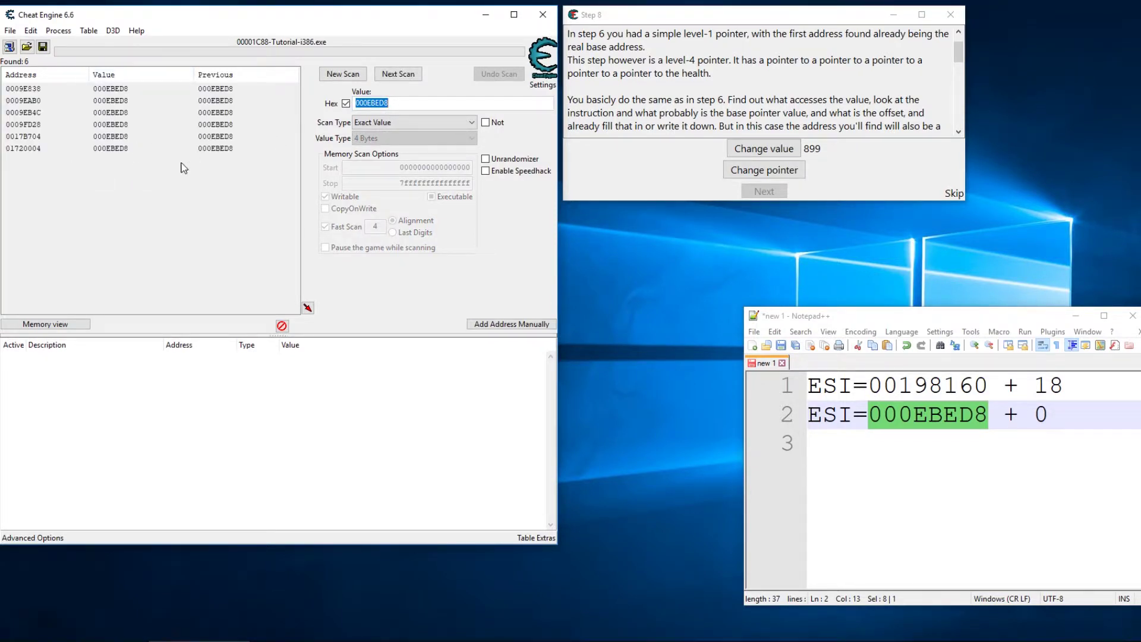
Step: Find what accesses address 0017B704 by triggering a value change in the tutorial, and examine the cmp instruction's registers
{"action": "left_click", "coordinate": [33, 137]}
{"action": "right_click", "coordinate": [33, 136]}
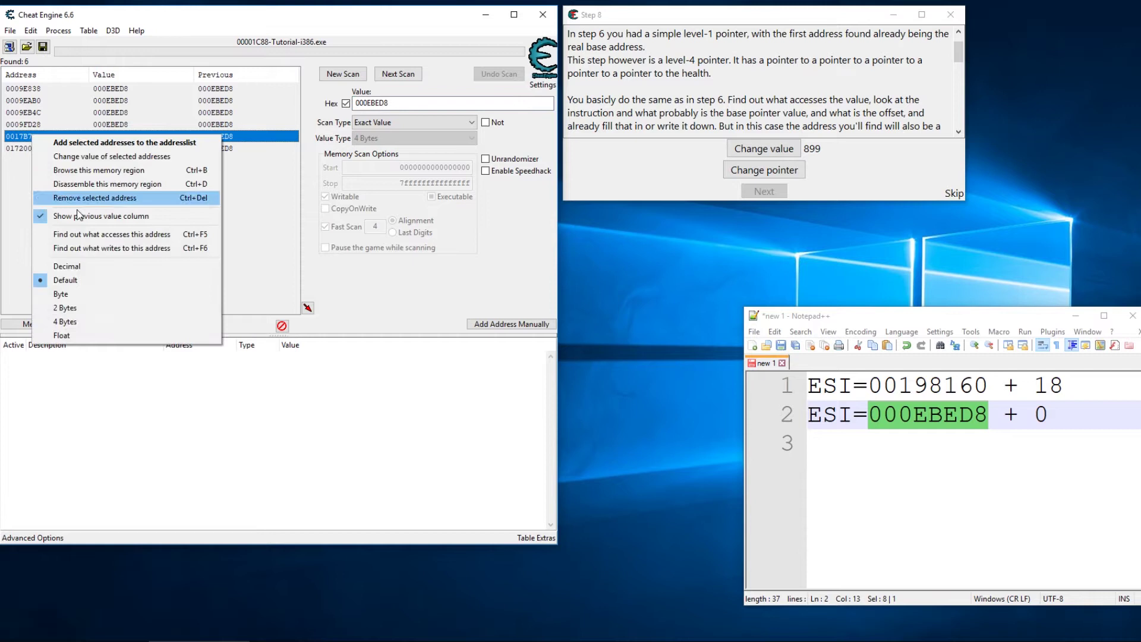
{"action": "left_click", "coordinate": [81, 236]}
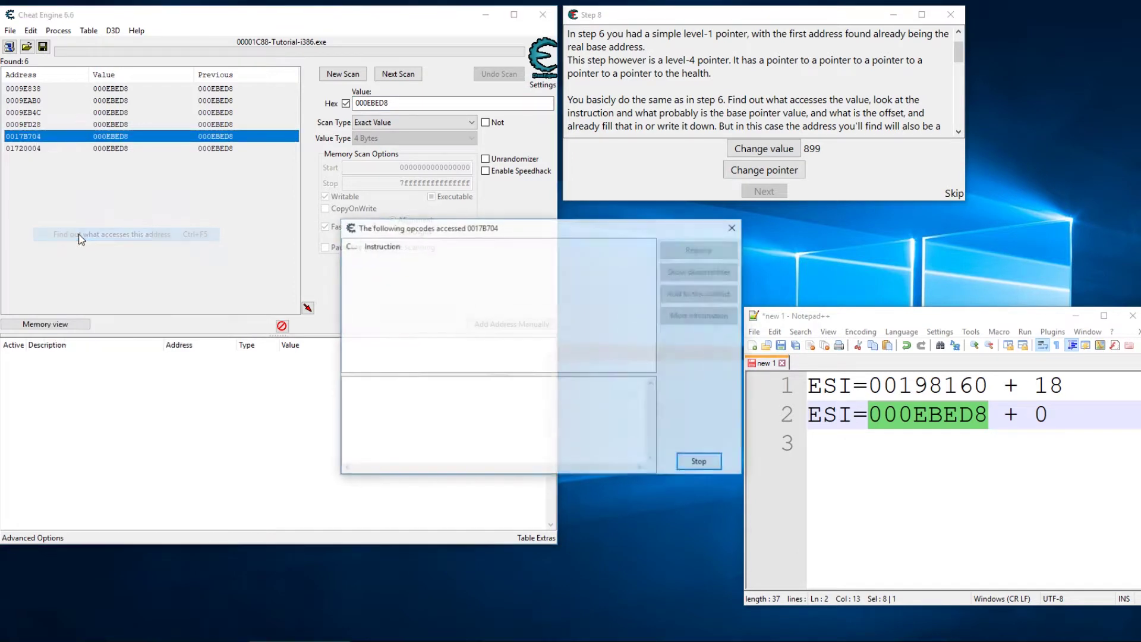
{"action": "left_click", "coordinate": [745, 150]}
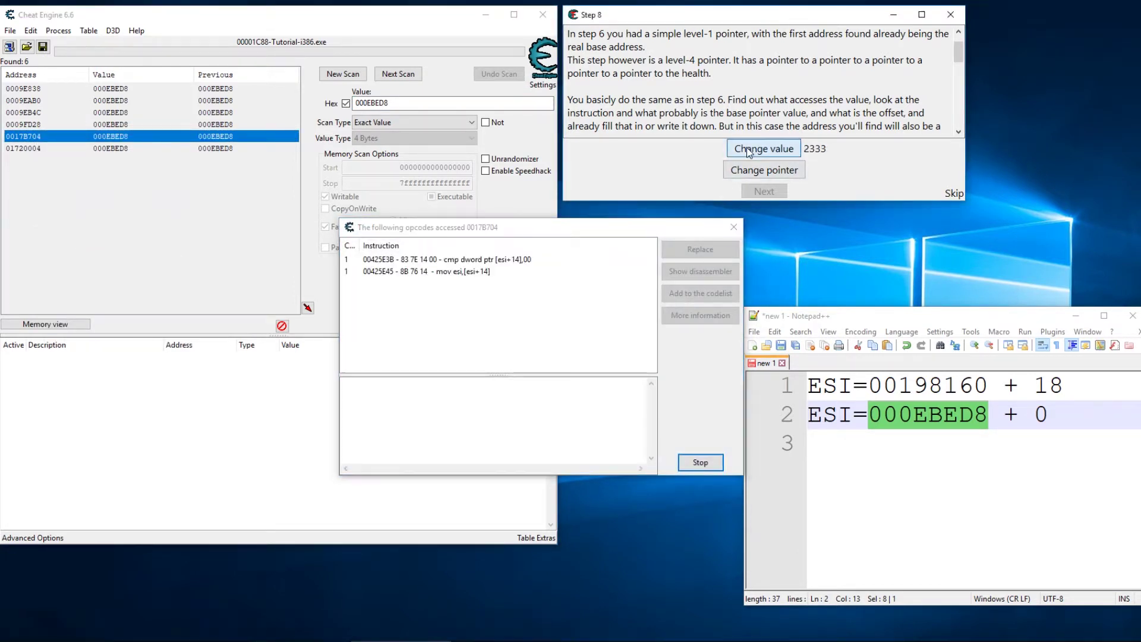
{"action": "left_click", "coordinate": [464, 260]}
{"action": "scroll", "coordinate": [435, 379], "scroll_direction": "down", "scroll_amount": 2}
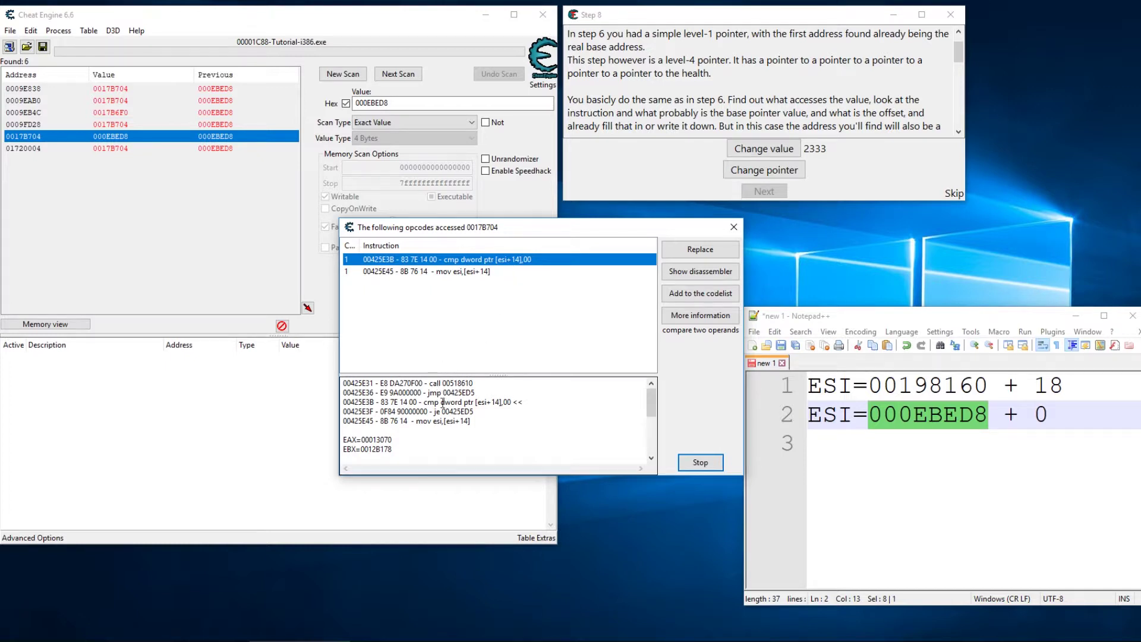
Step: Record the ESI register and its offset on the third line of the Notepad++ notes as "ESI=0017B6F0 + 14"
{"action": "double_click", "coordinate": [363, 421]}
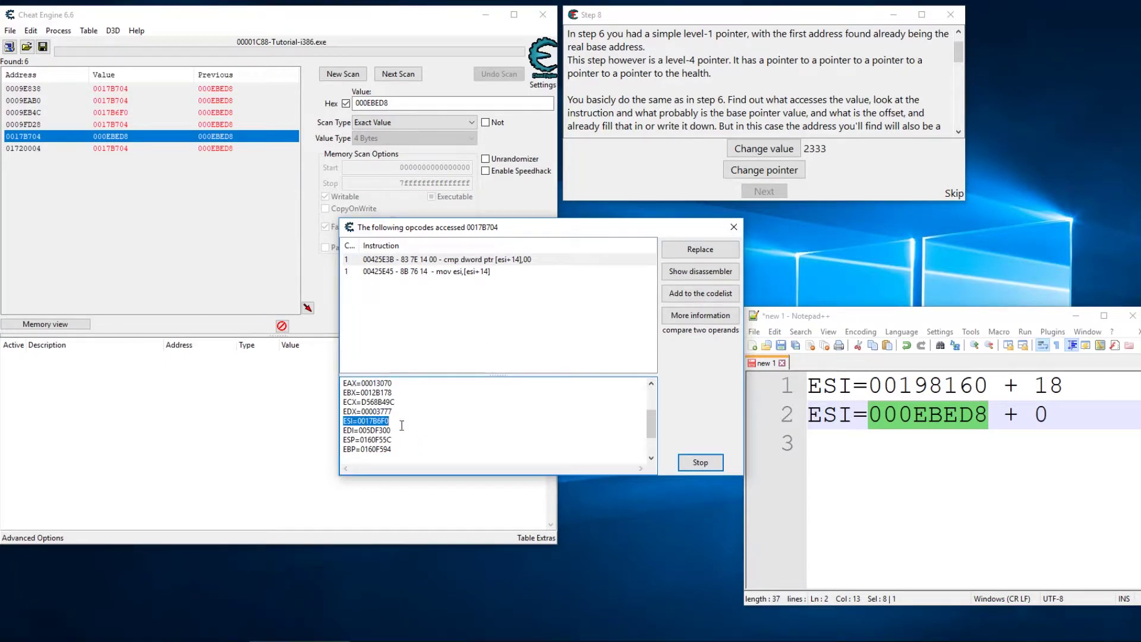
{"action": "left_click", "coordinate": [1066, 441]}
{"action": "key", "text": "ctrl+v"}
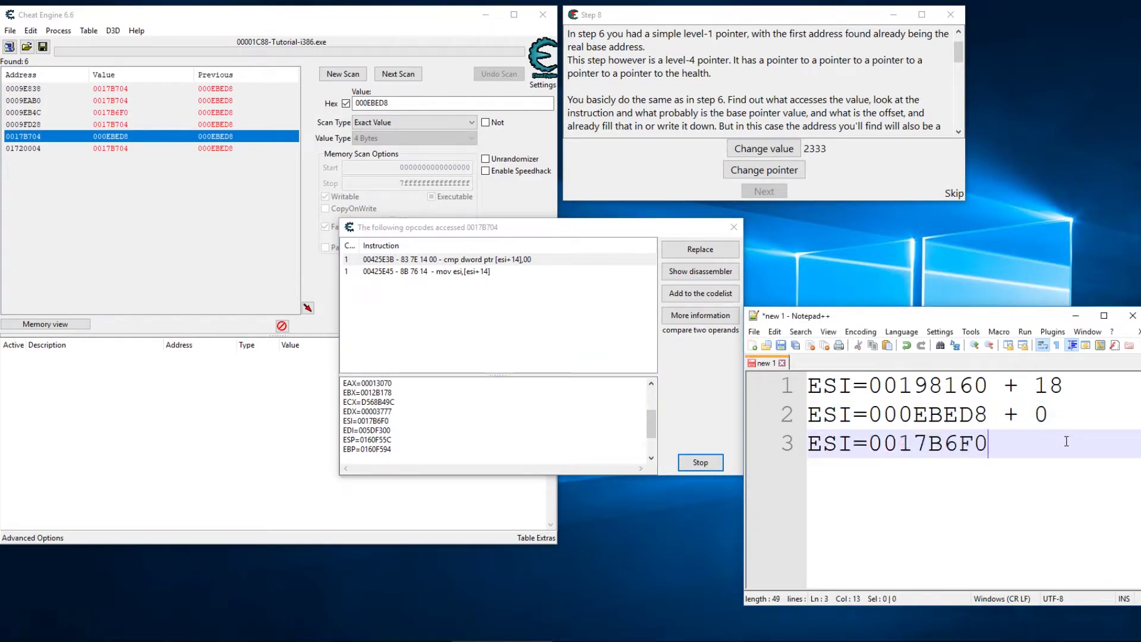
{"action": "type", "text": "+ 14"}
Step: Close the access monitor for 0017B704 and run a new hex scan for the noted address 0017B6F0
{"action": "double_click", "coordinate": [925, 443]}
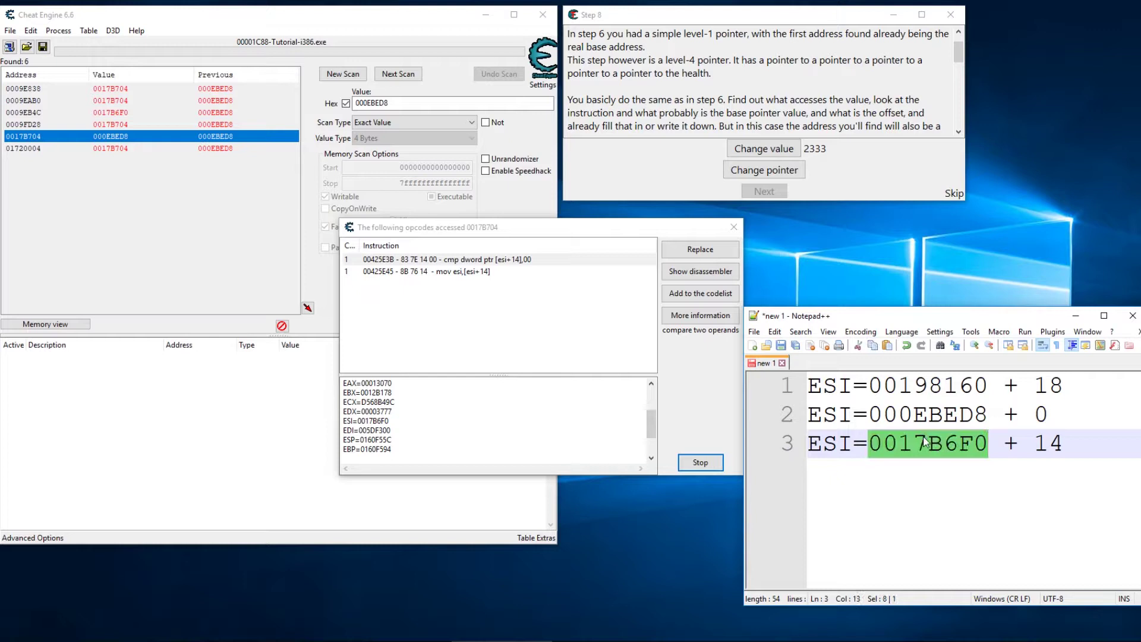
{"action": "left_click", "coordinate": [697, 458]}
{"action": "left_click", "coordinate": [338, 77]}
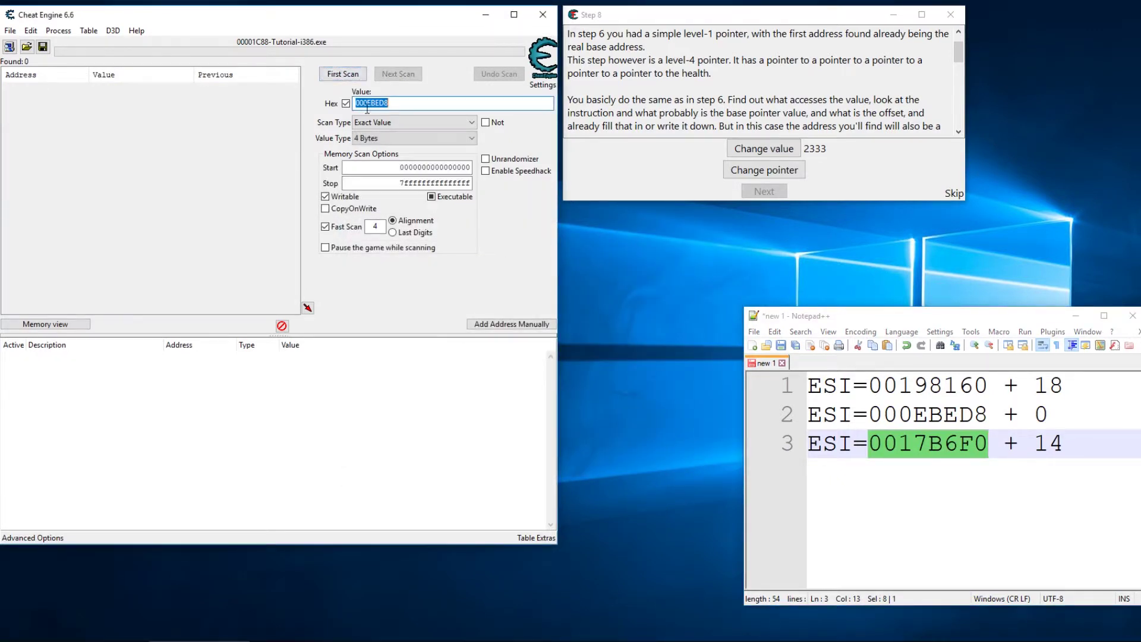
{"action": "key", "text": "Return"}
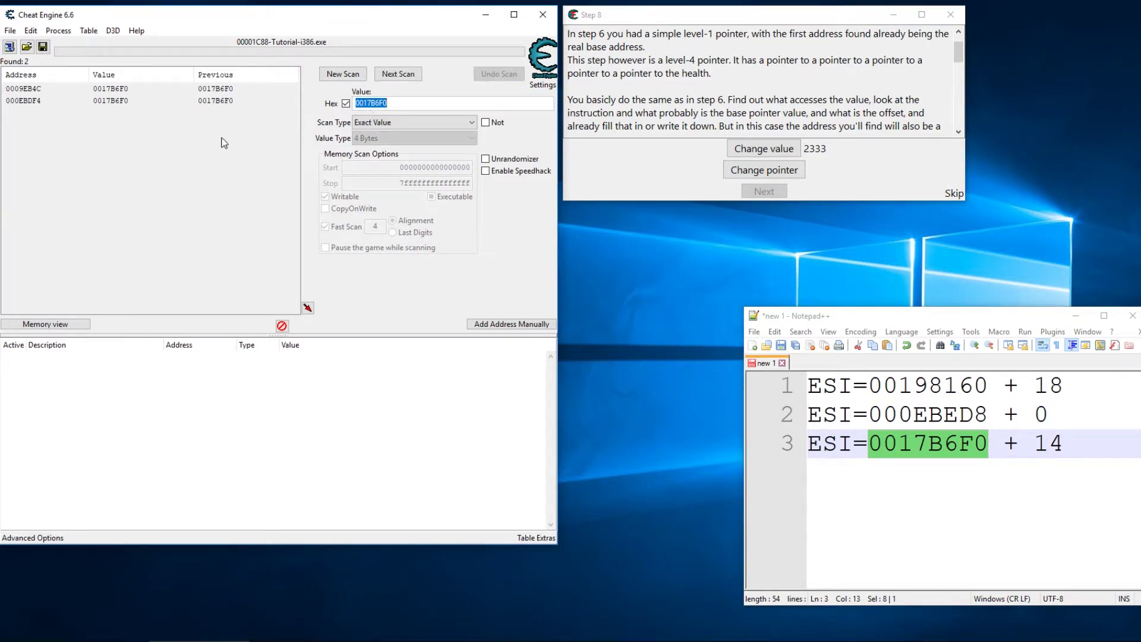
Step: Find what accesses address 000EBDF4 by triggering a value change in the tutorial, and examine the cmp instruction's registers
{"action": "left_click", "coordinate": [19, 100]}
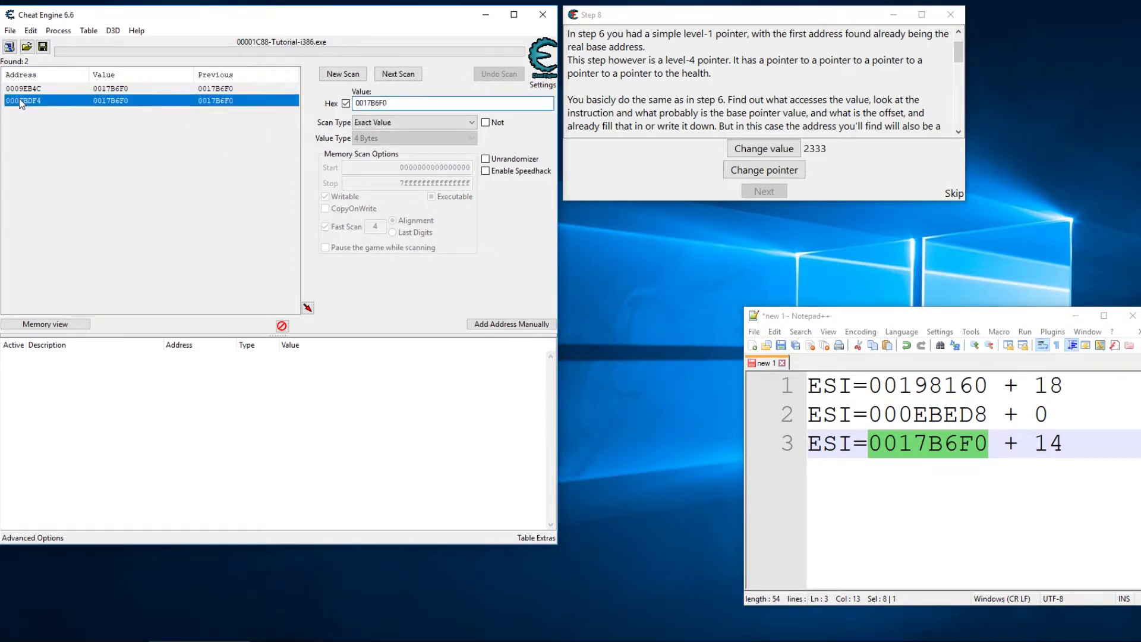
{"action": "right_click", "coordinate": [19, 100]}
{"action": "left_click", "coordinate": [92, 202]}
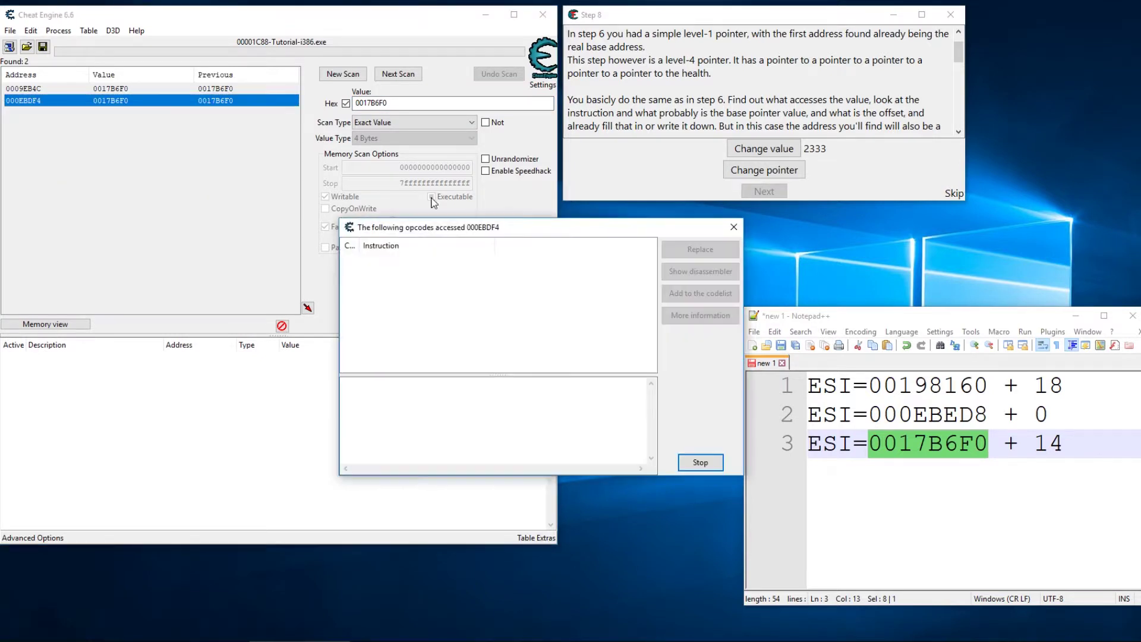
{"action": "left_click", "coordinate": [764, 149]}
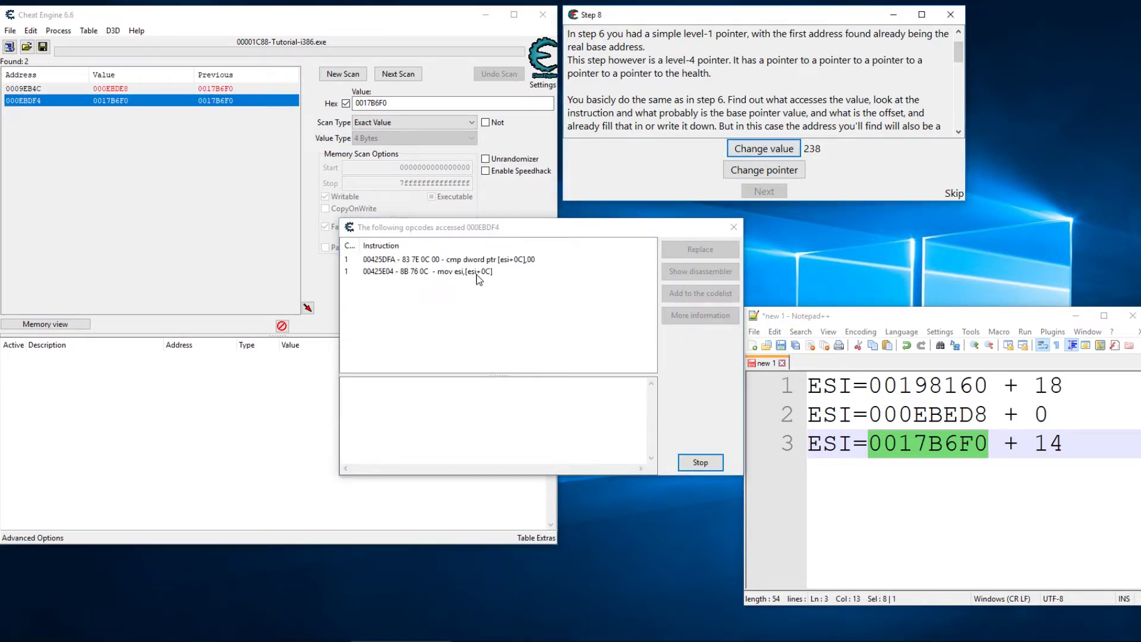
{"action": "left_click", "coordinate": [513, 259]}
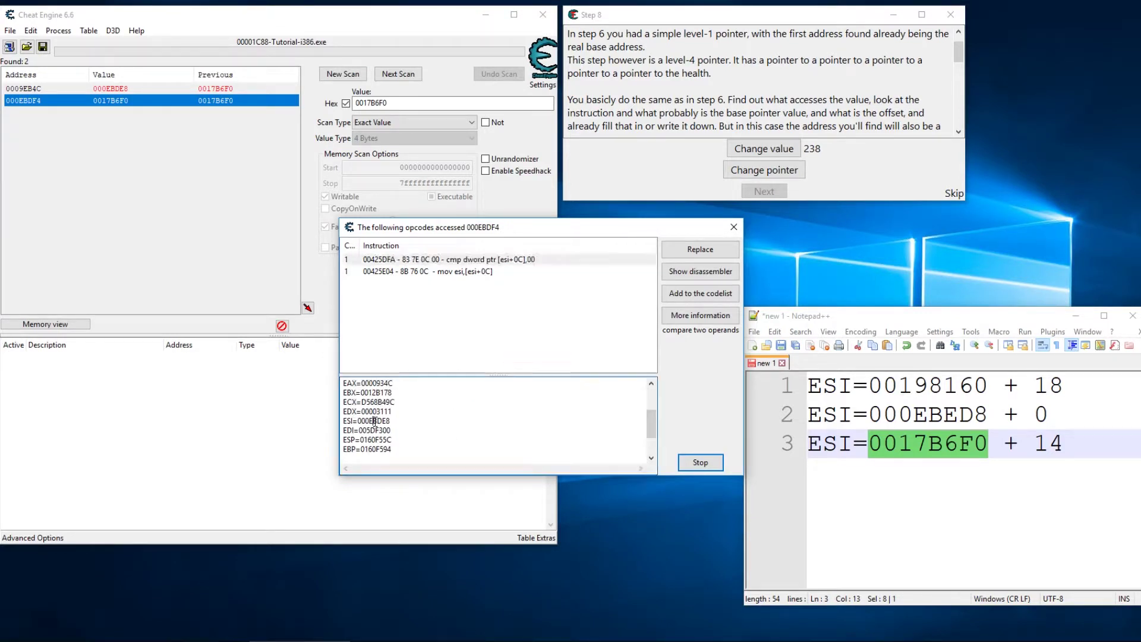
Step: Record the ESI register and its offset on a fourth line of the Notepad++ notes as "ESI=000EBDE8 + 0C"
{"action": "double_click", "coordinate": [376, 421]}
{"action": "key", "text": "ctrl+c"}
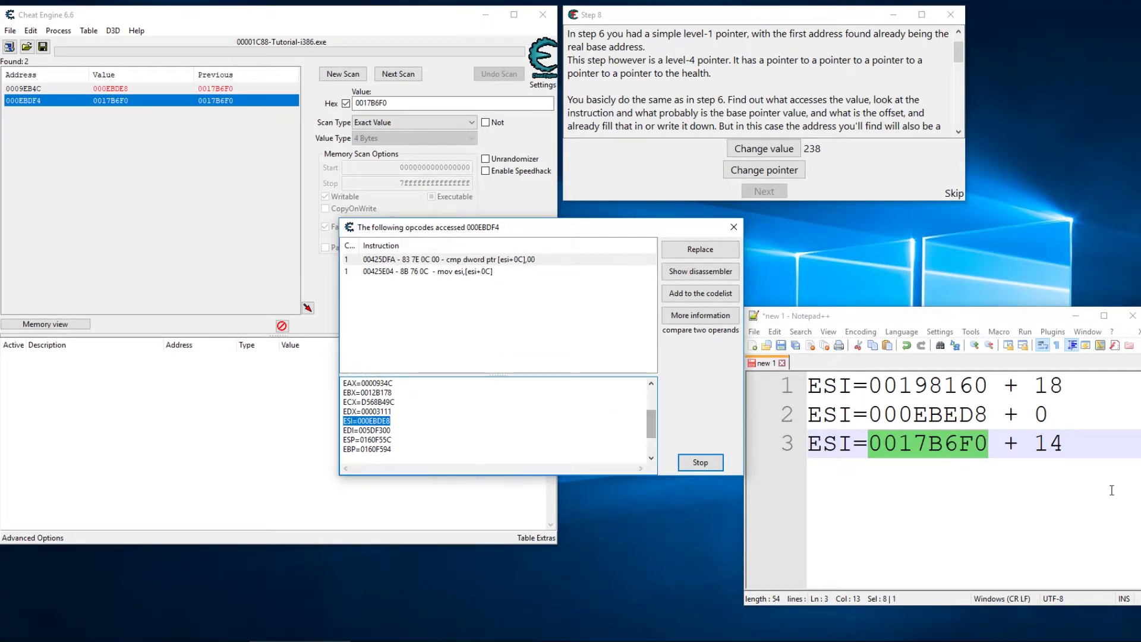
{"action": "left_click", "coordinate": [1094, 455]}
{"action": "key", "text": "Return"}
{"action": "key", "text": "ctrl+v"}
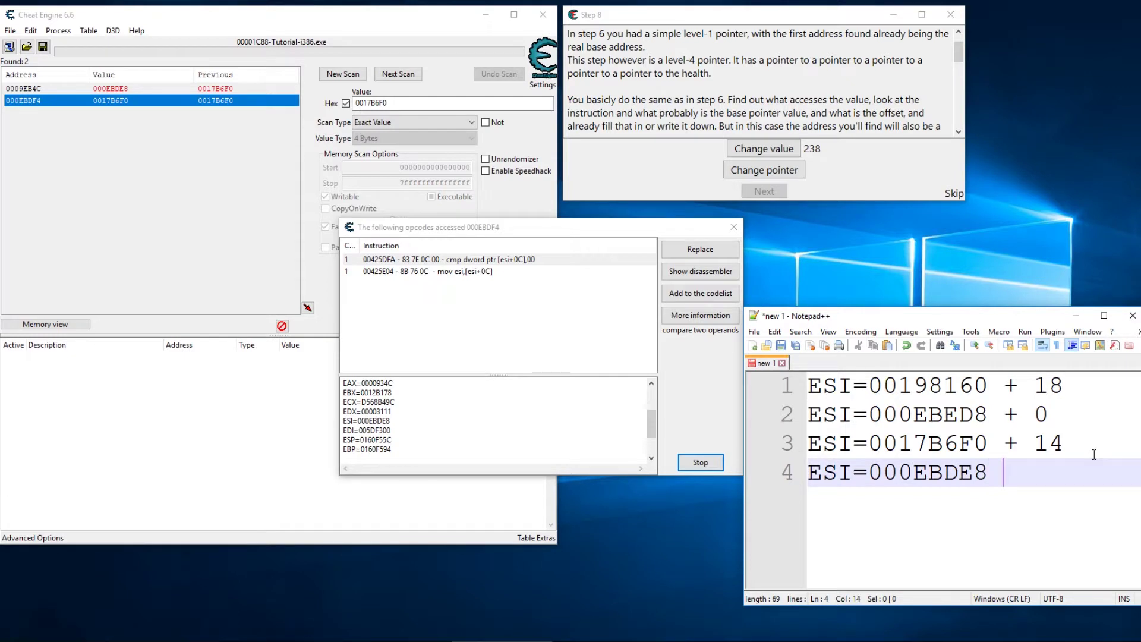
{"action": "type", "text": "+ 0C"}
Step: Close the access monitor for 000EBDF4 and run a new hex scan for the noted address 000EBDE8
{"action": "double_click", "coordinate": [916, 475]}
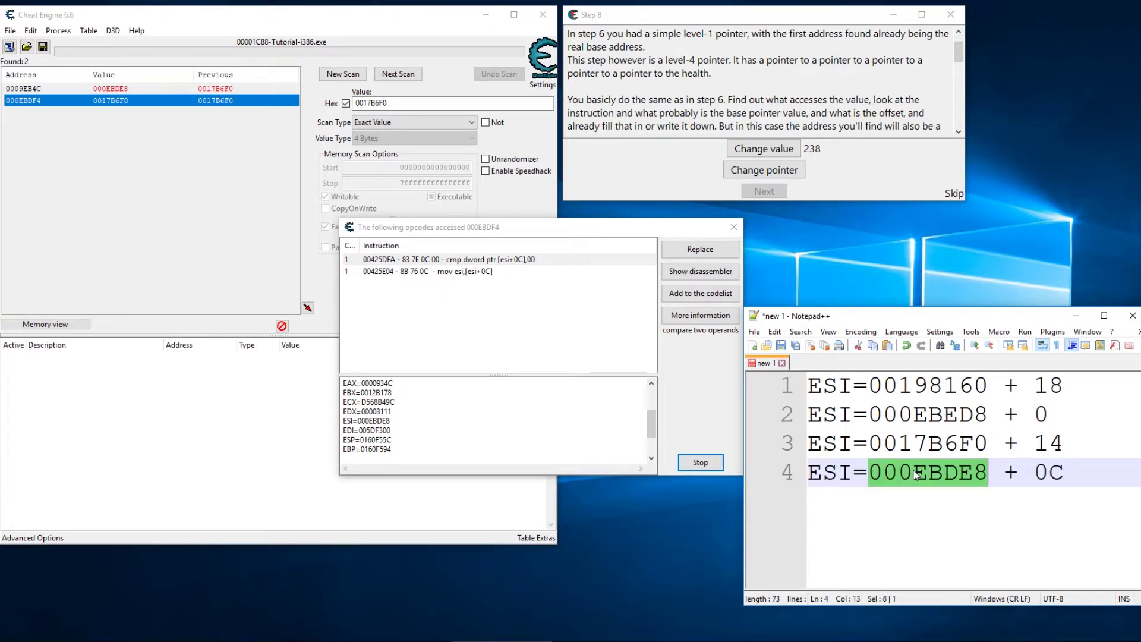
{"action": "left_click", "coordinate": [701, 463]}
{"action": "left_click", "coordinate": [701, 463]}
{"action": "left_click", "coordinate": [343, 75]}
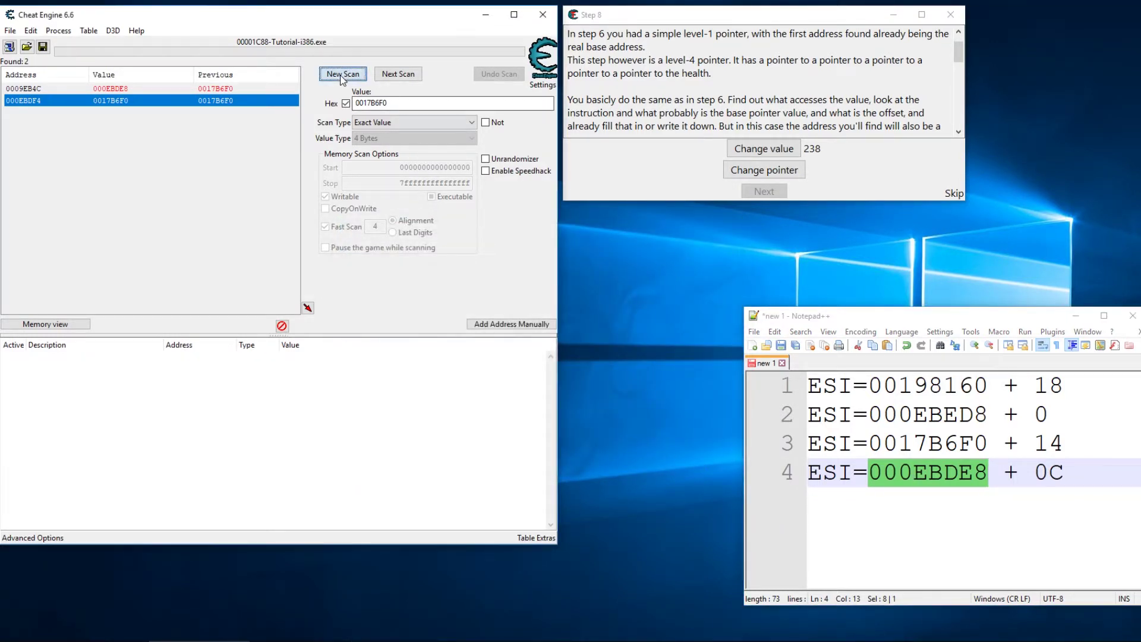
{"action": "key", "text": "ctrl+v"}
{"action": "left_click", "coordinate": [342, 75]}
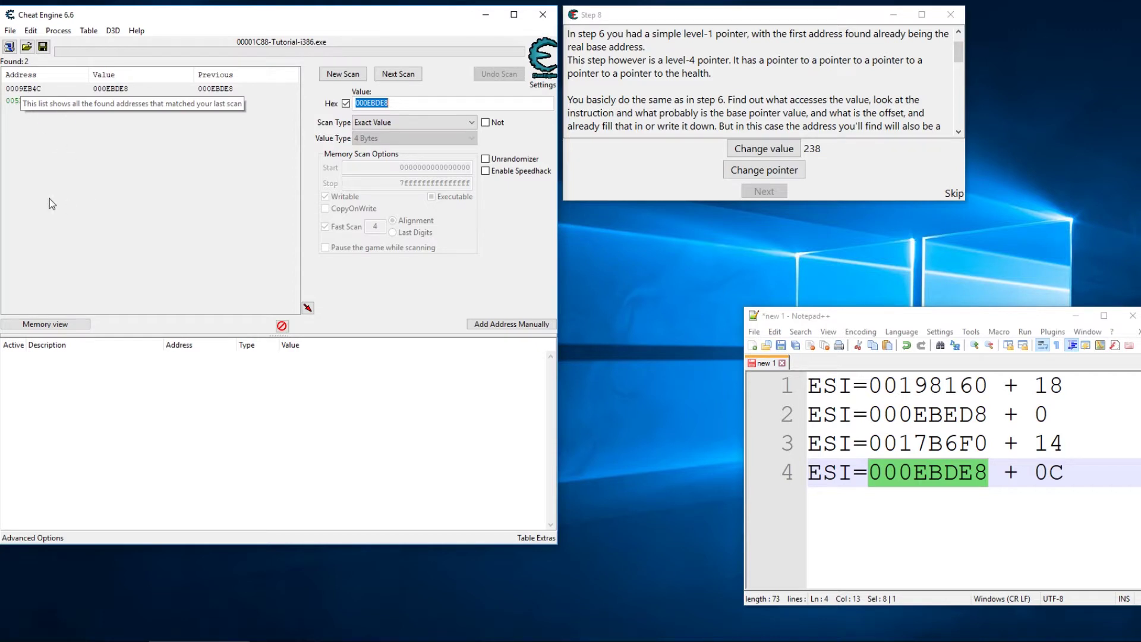
Step: Start a manual address entry in Cheat Engine, make it a pointer and extend it to four offset levels
{"action": "left_click", "coordinate": [485, 327]}
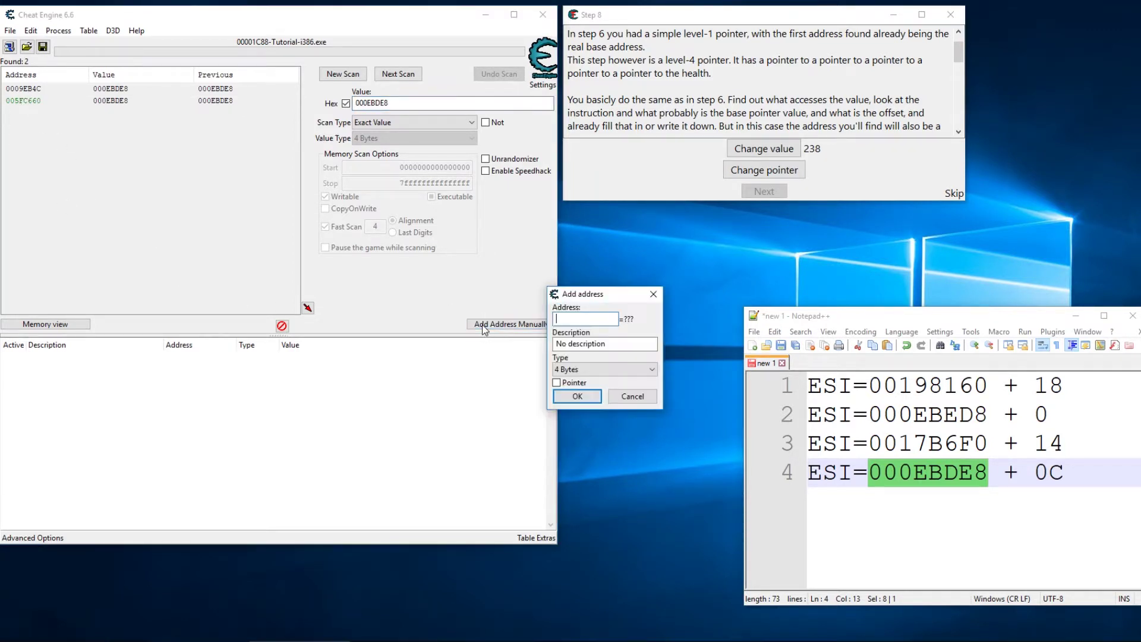
{"action": "left_click", "coordinate": [557, 382]}
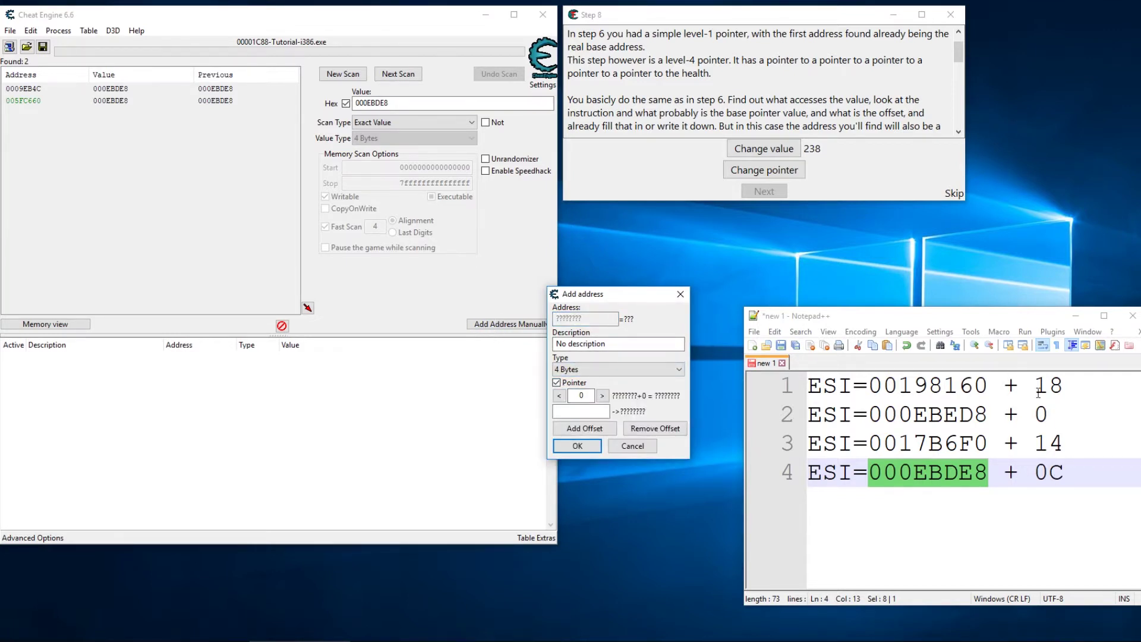
{"action": "left_click", "coordinate": [577, 432]}
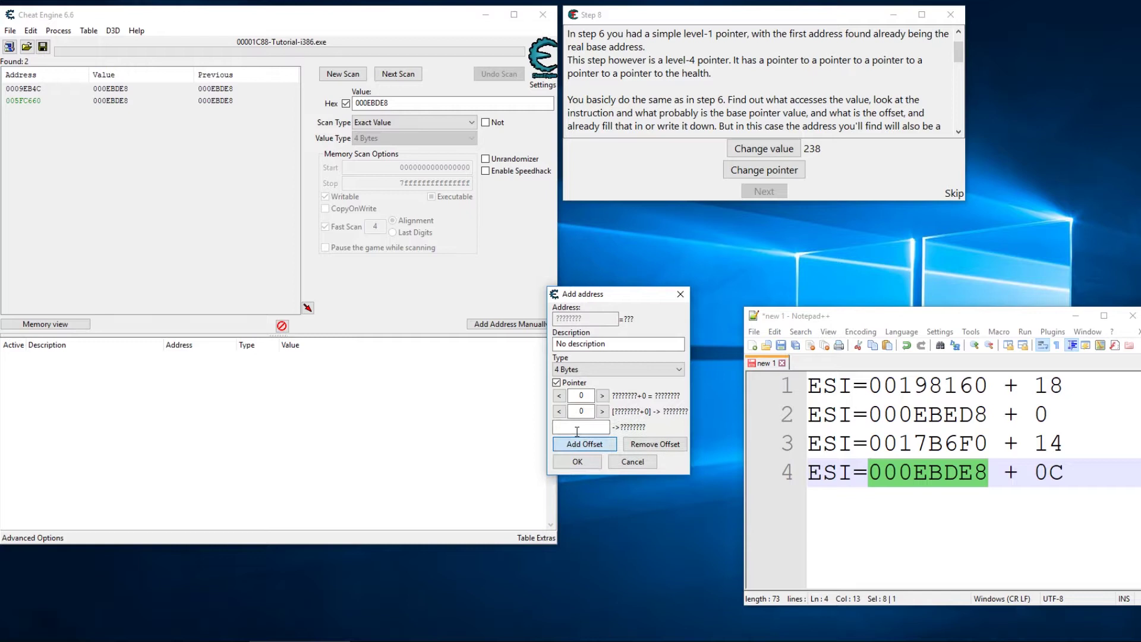
{"action": "left_click", "coordinate": [583, 444]}
{"action": "left_click", "coordinate": [585, 461]}
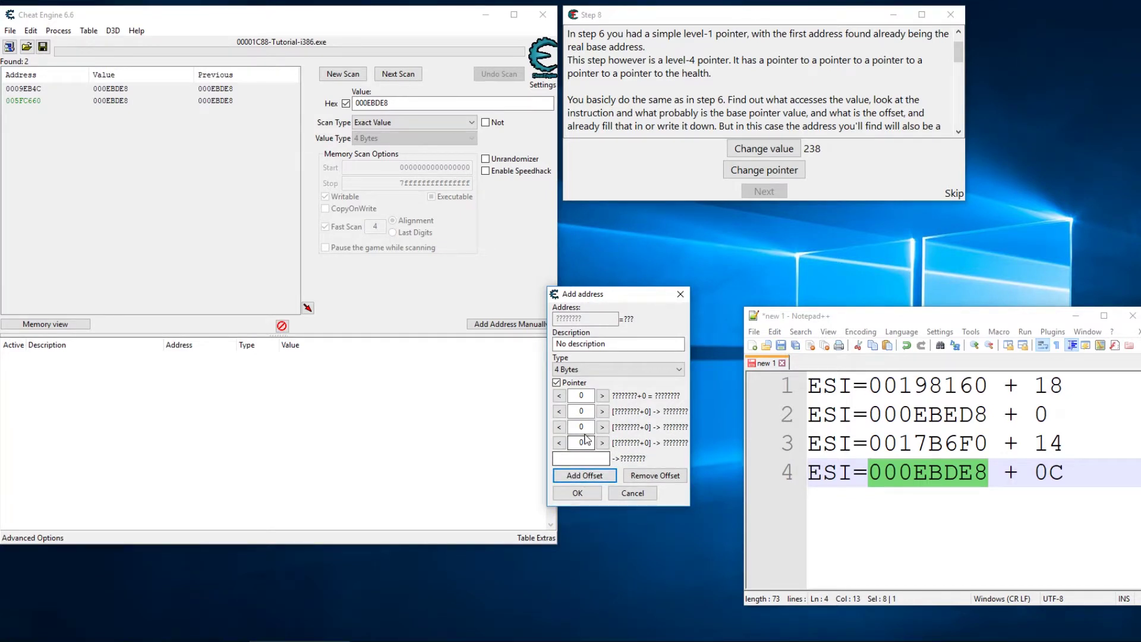
Step: Fill in the pointer's first, third and fourth offsets as 18, 14 and 0C, leaving the second at 0
{"action": "left_click_drag", "start_coordinate": [587, 396], "coordinate": [567, 395]}
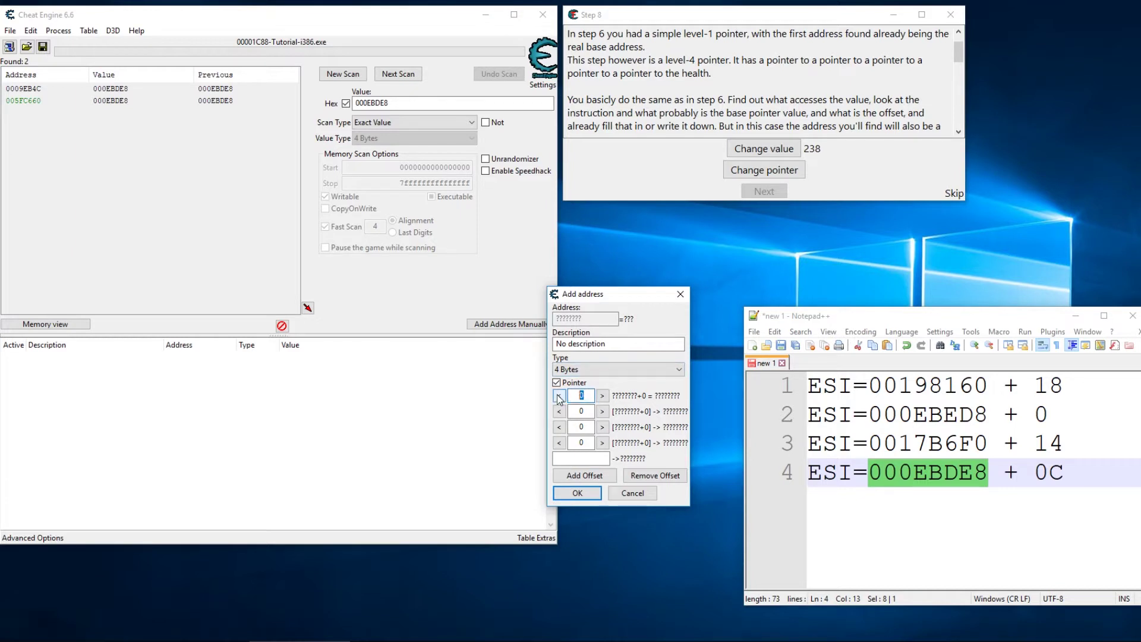
{"action": "type", "text": "18"}
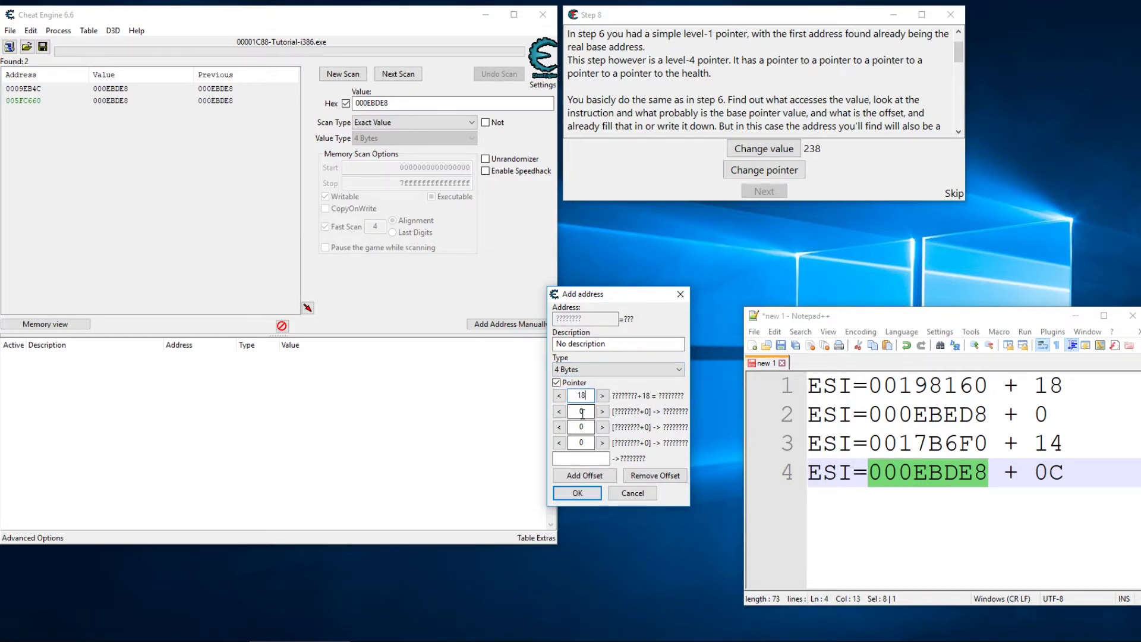
{"action": "left_click_drag", "start_coordinate": [586, 427], "coordinate": [548, 428]}
{"action": "type", "text": "14"}
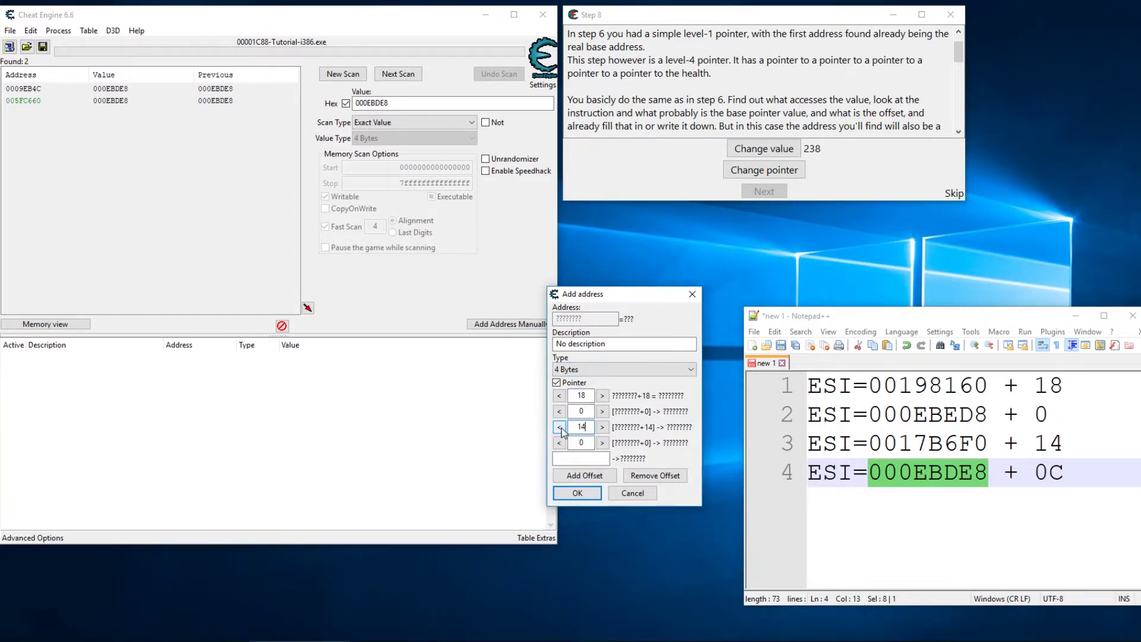
{"action": "left_click", "coordinate": [585, 443]}
{"action": "type", "text": "C"}
Step: Enter 5FC660 as the pointer's base address and add the entry to the address list
{"action": "left_click", "coordinate": [562, 459]}
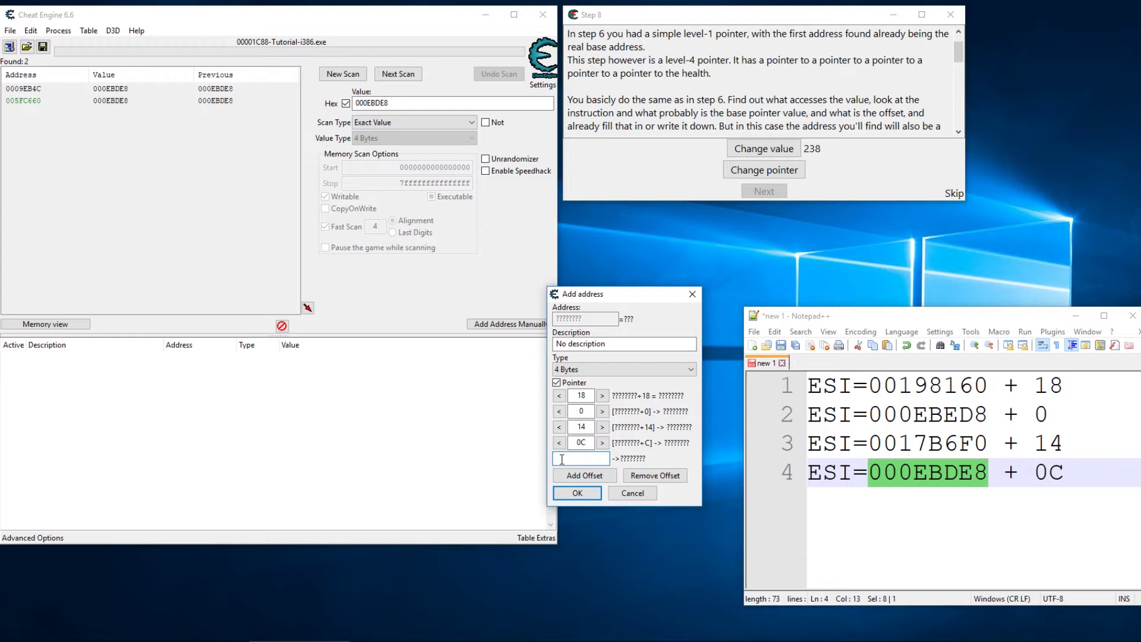
{"action": "type", "text": "5FC660"}
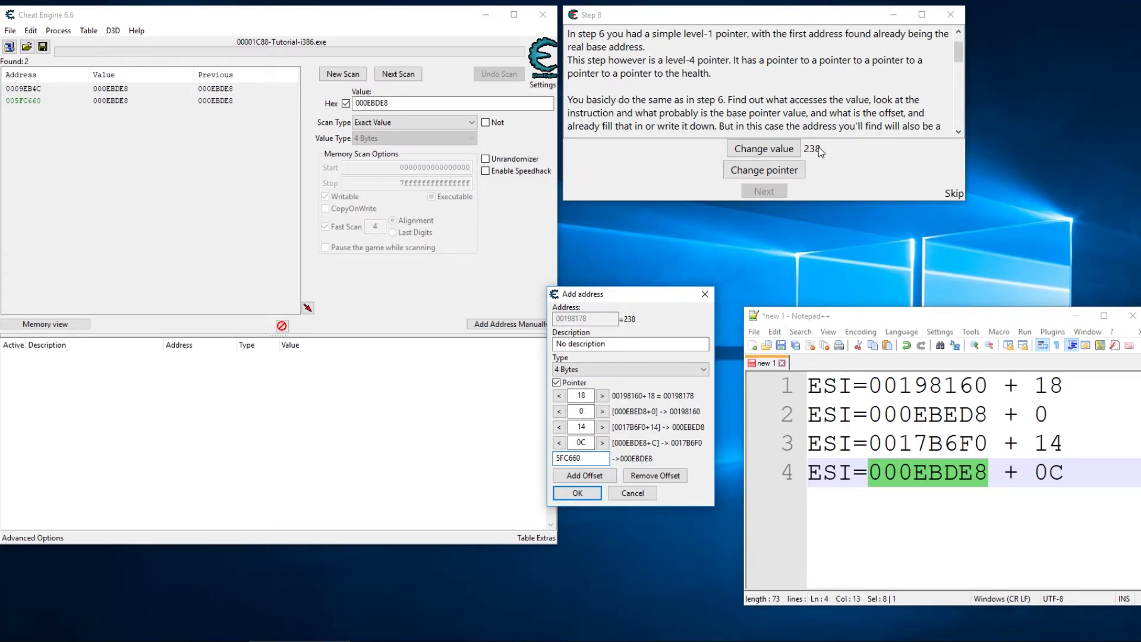
{"action": "left_click", "coordinate": [578, 493]}
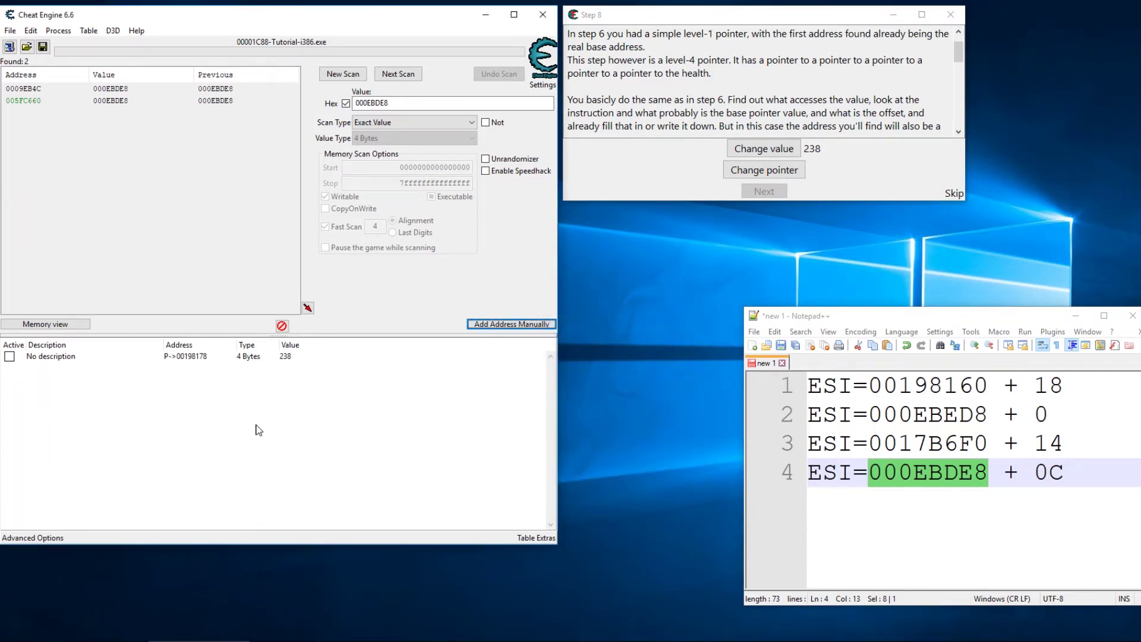
Step: Read the remaining Step 8 instructions, freeze the new pointer entry at 5000, and trigger the pointer change in the tutorial
{"action": "left_click", "coordinate": [697, 106]}
{"action": "scroll", "coordinate": [698, 106], "scroll_direction": "down", "scroll_amount": 3}
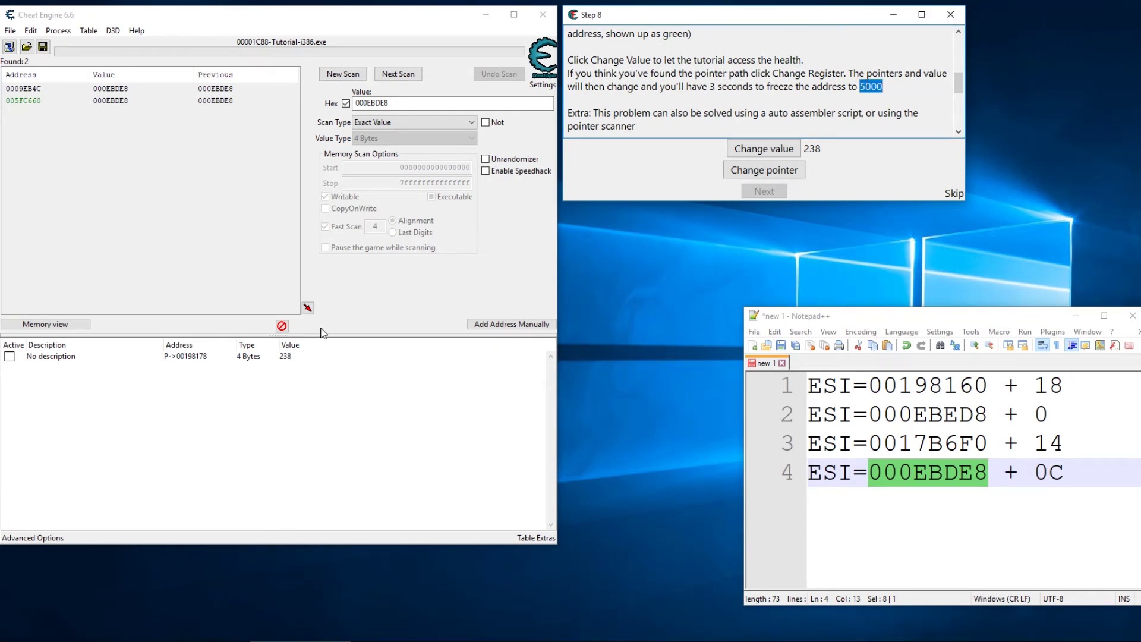
{"action": "double_click", "coordinate": [294, 356]}
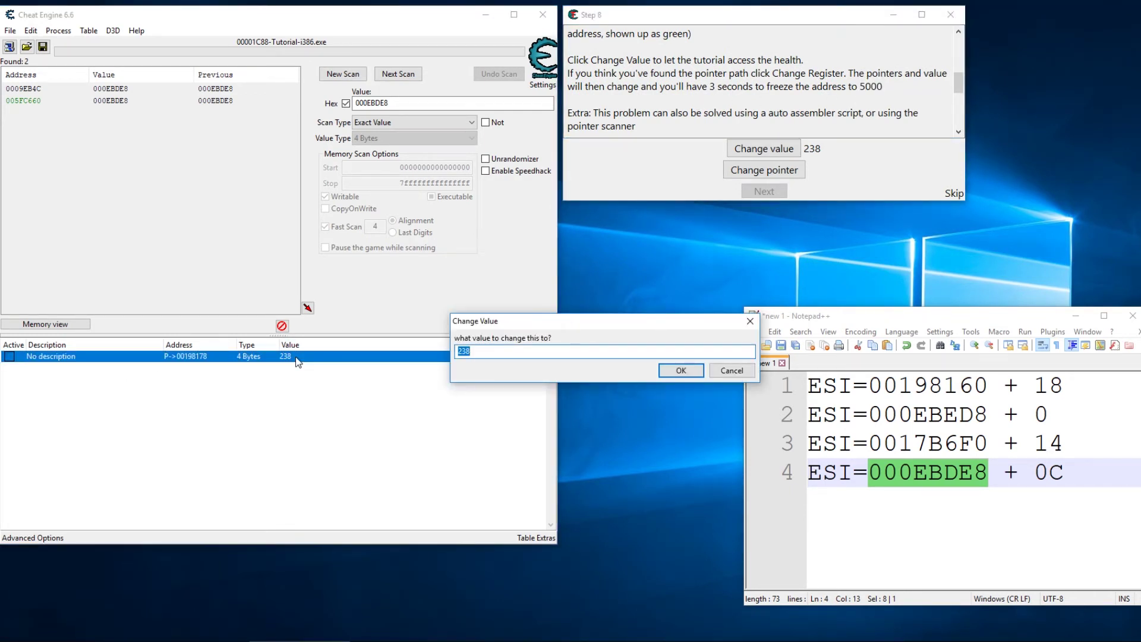
{"action": "type", "text": "5000"}
{"action": "key", "text": "Return"}
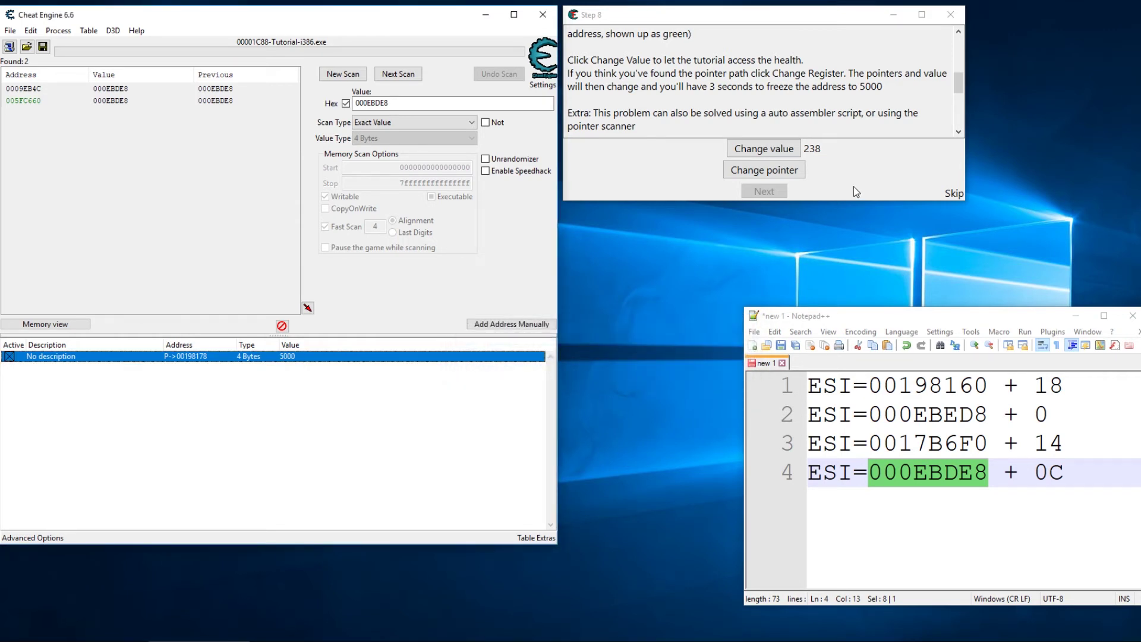
{"action": "left_click", "coordinate": [767, 170]}
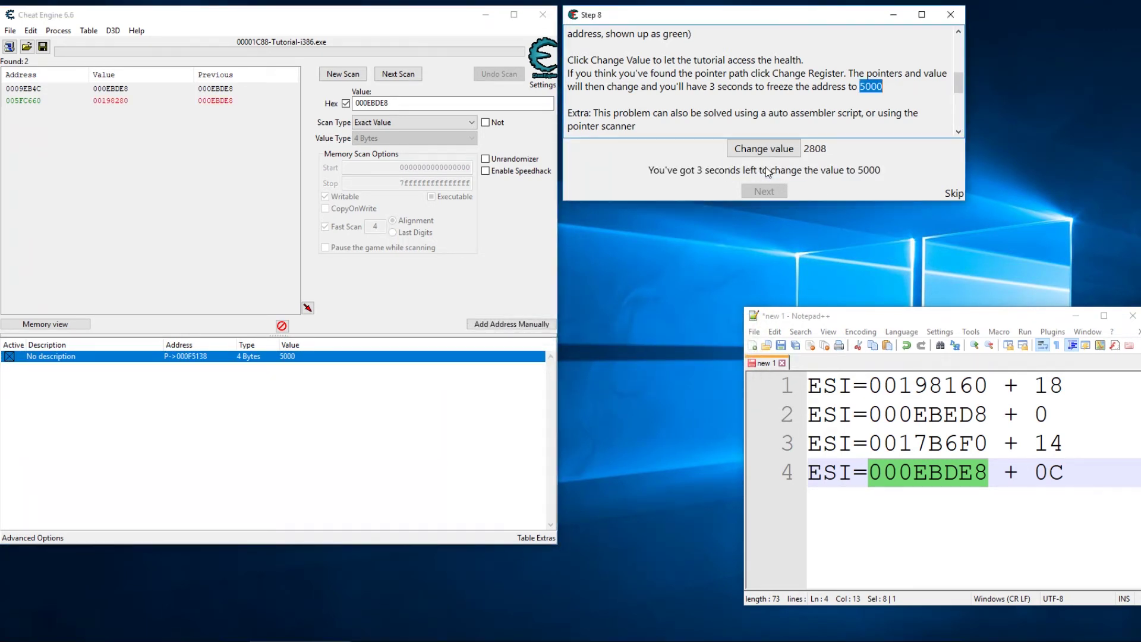